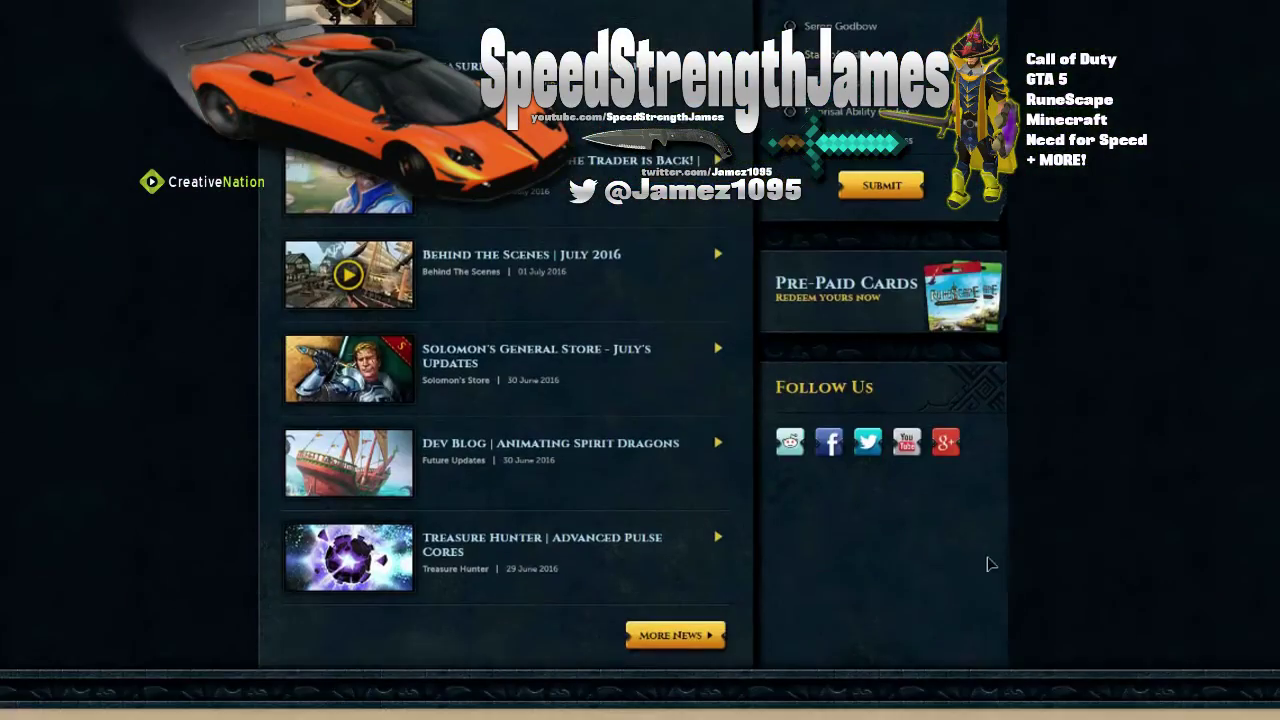
Load older news posts twice and open the 'RuneScape 2017 Survey | Now Live' article.
left_click(668, 636)
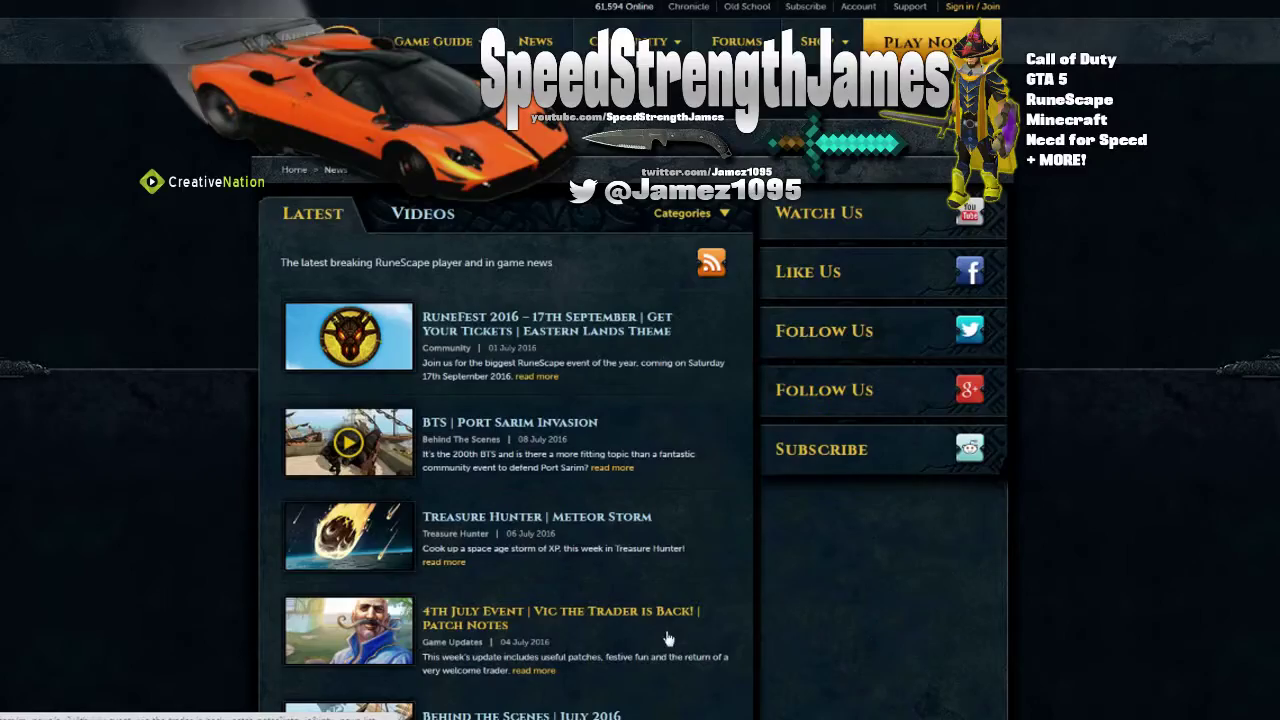
scroll(680, 620, "down", 10)
left_click(689, 600)
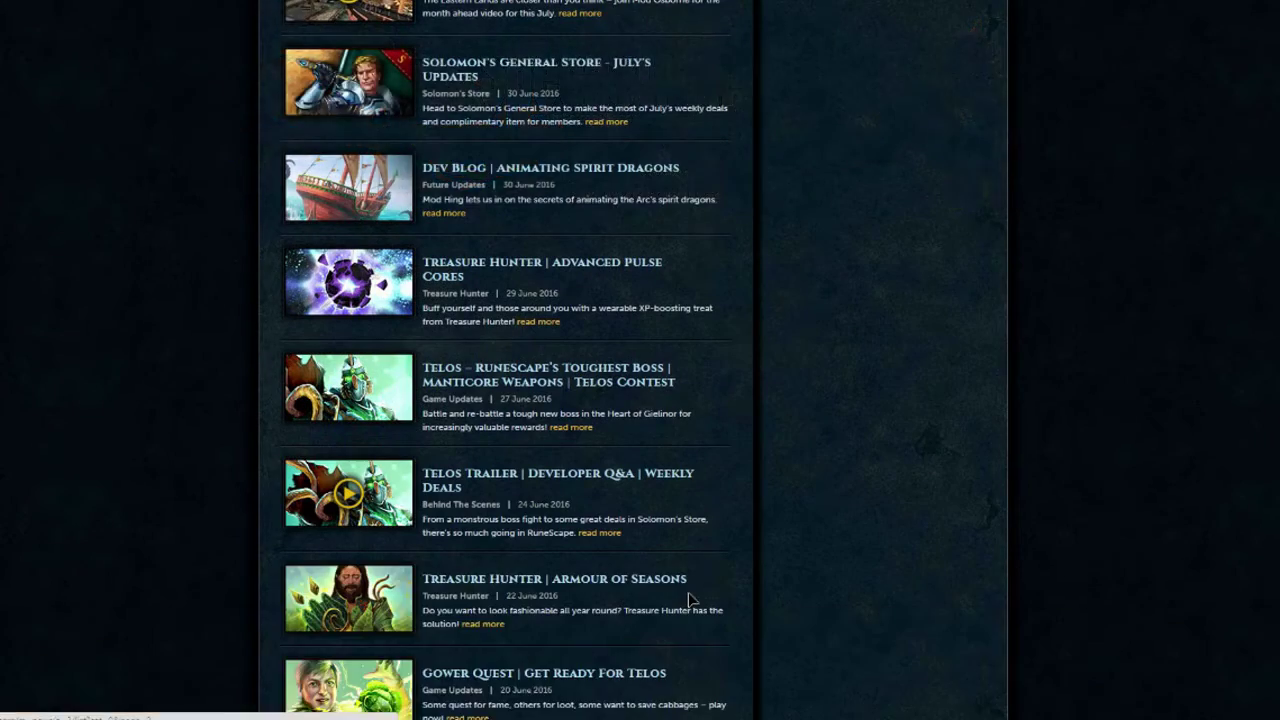
scroll(689, 599, "down", 10)
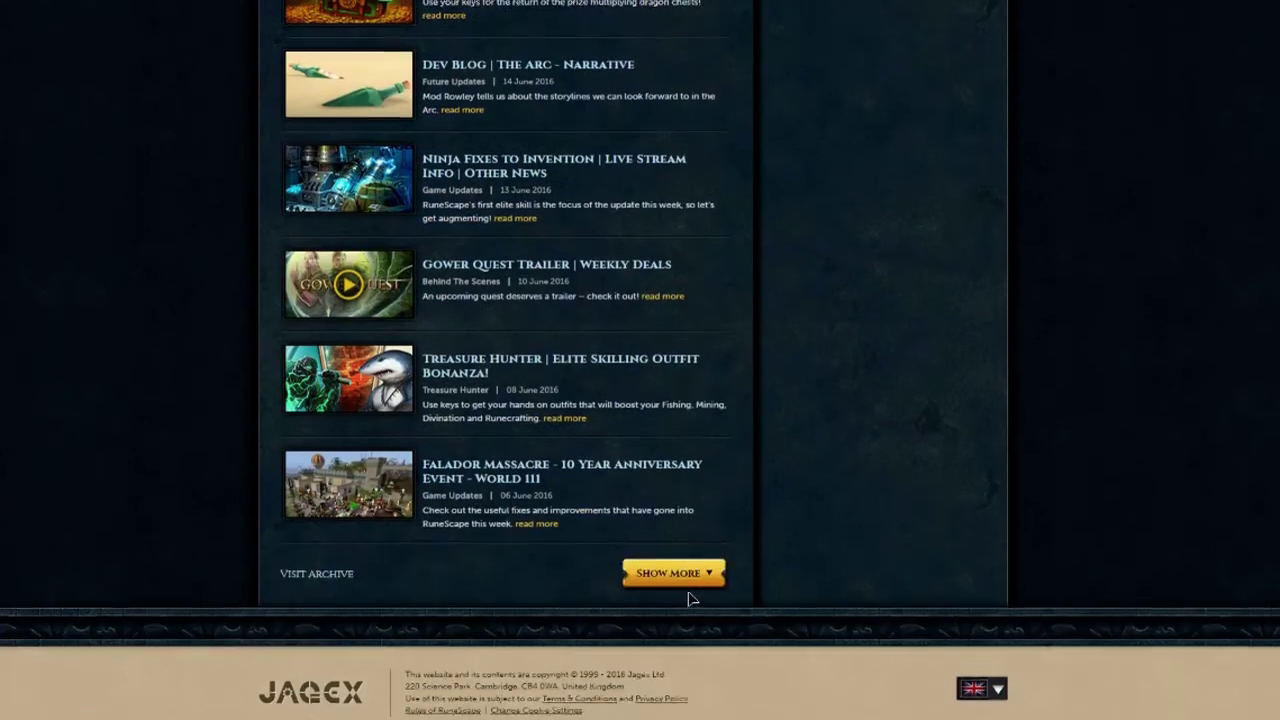
left_click(677, 576)
scroll(677, 578, "down", 3)
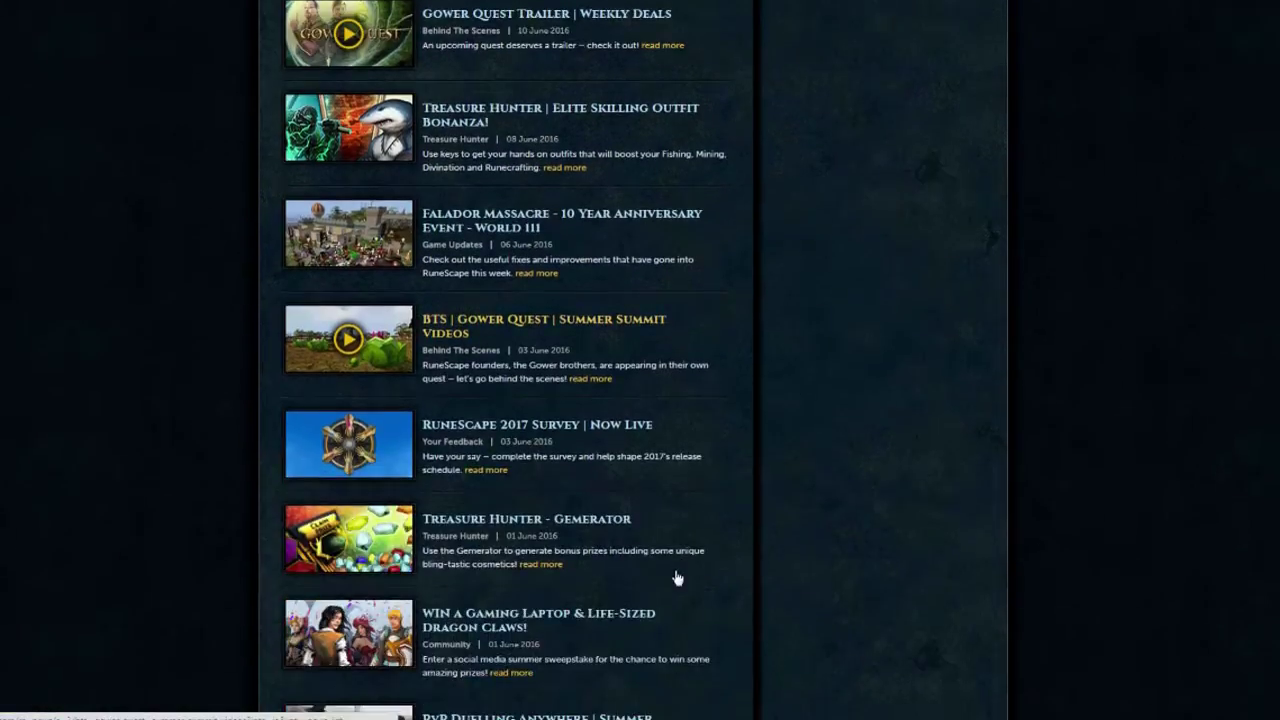
scroll(677, 578, "down", 5)
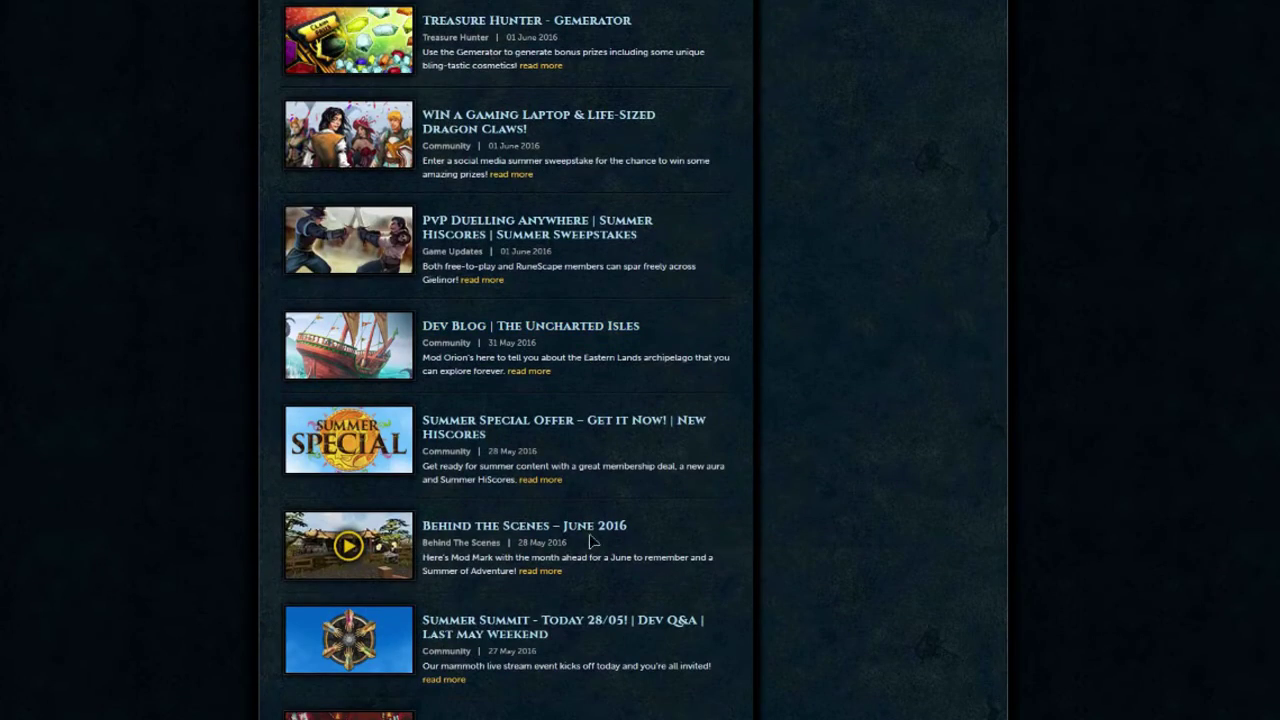
scroll(590, 541, "down", 3)
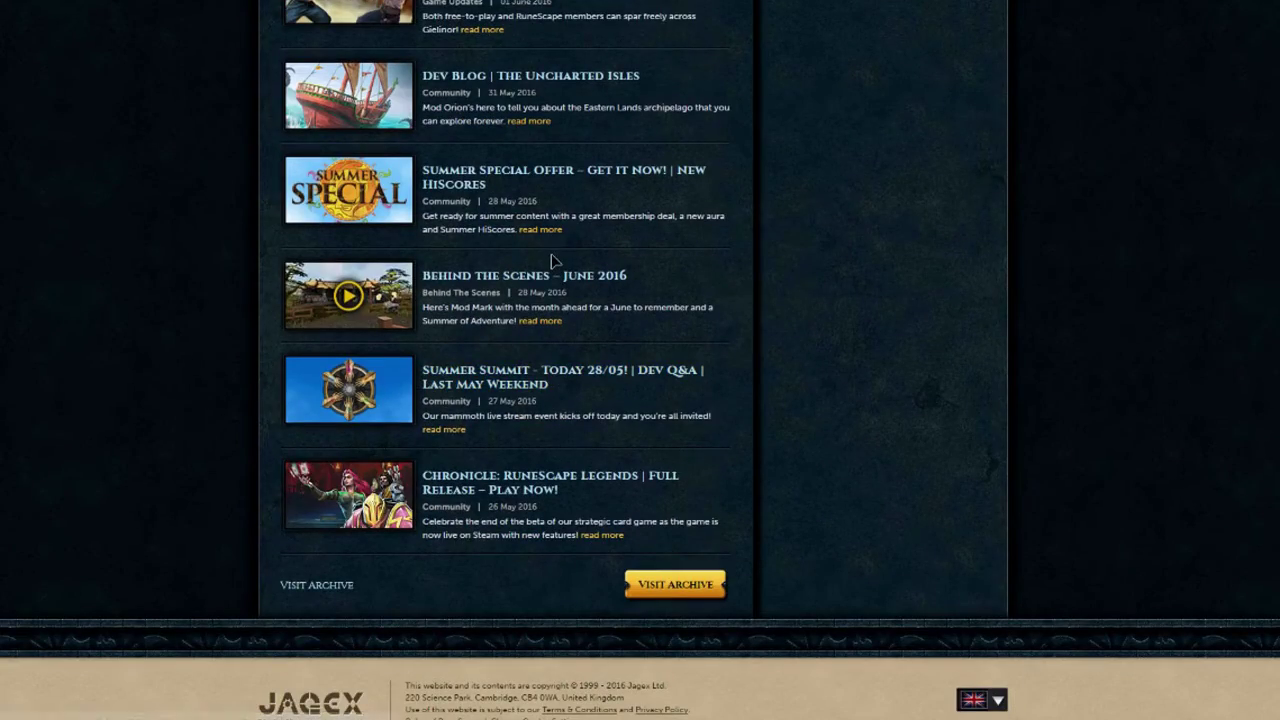
scroll(551, 262, "up", 3)
scroll(551, 262, "up", 3)
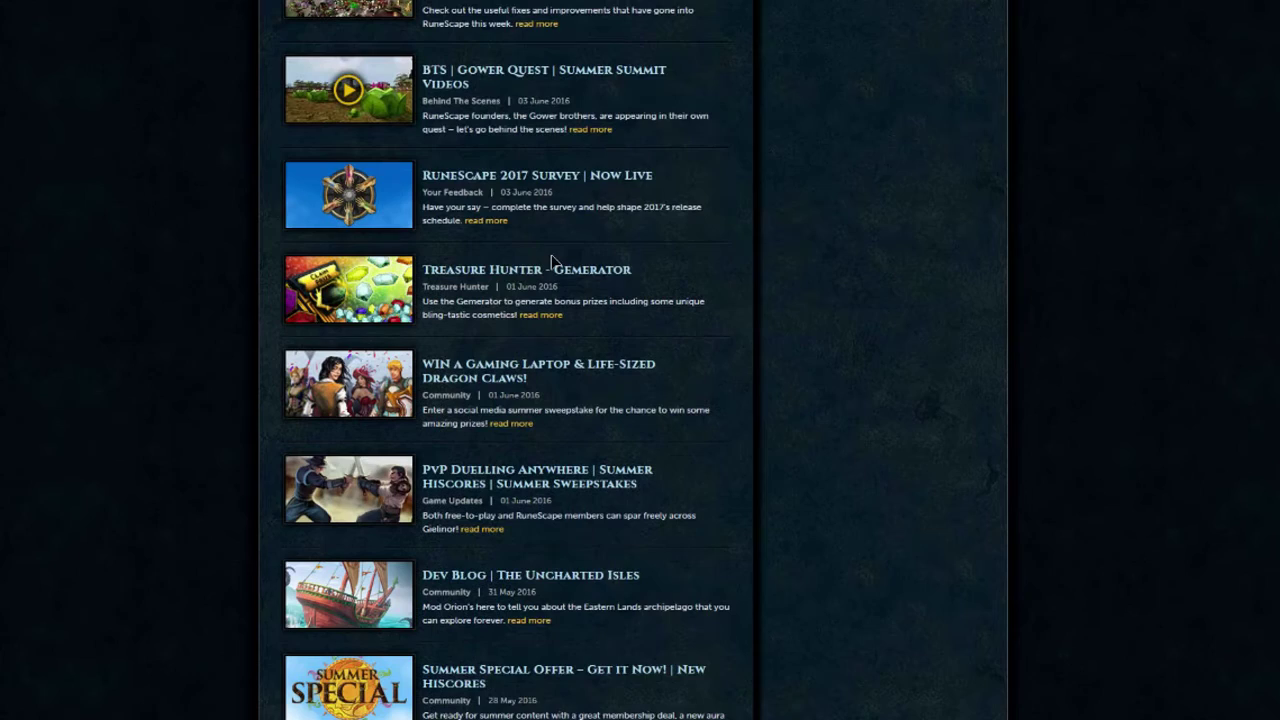
left_click(437, 184)
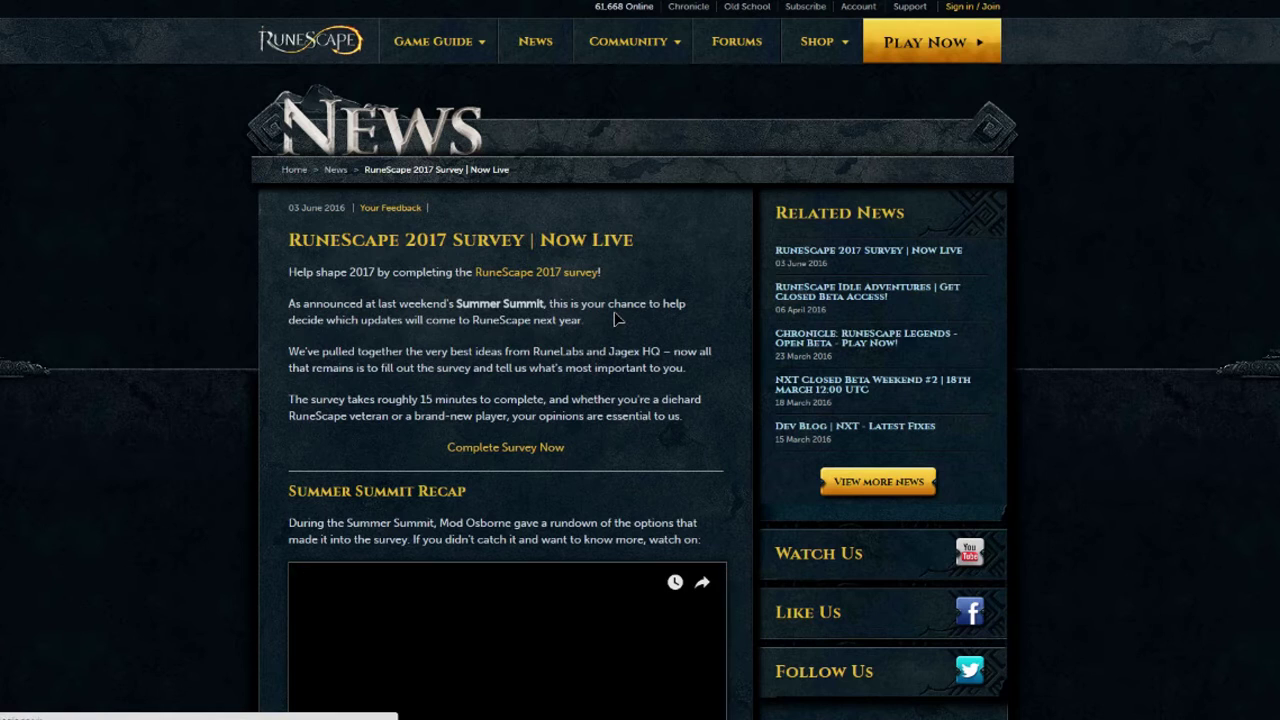
Read down the survey announcement and follow its Summer Summit video playlist link.
scroll(738, 355, "down", 2)
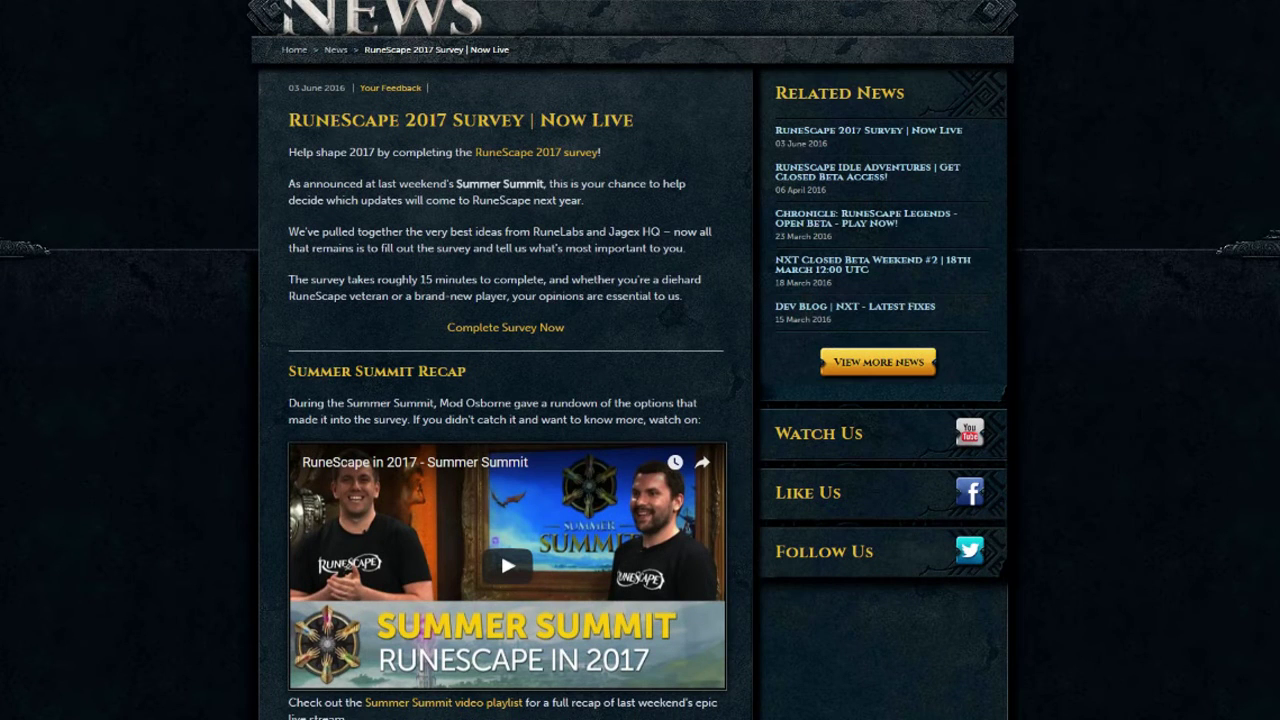
scroll(500, 551, "down", 1)
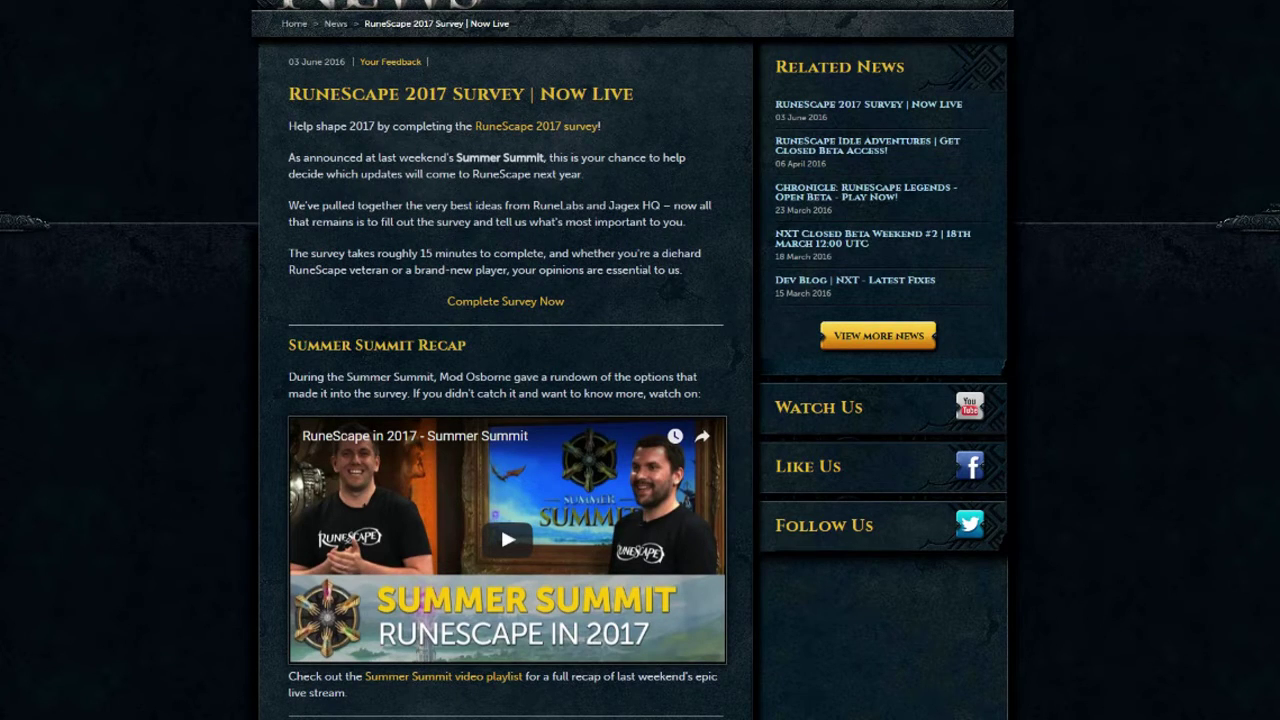
scroll(640, 360, "down", 3)
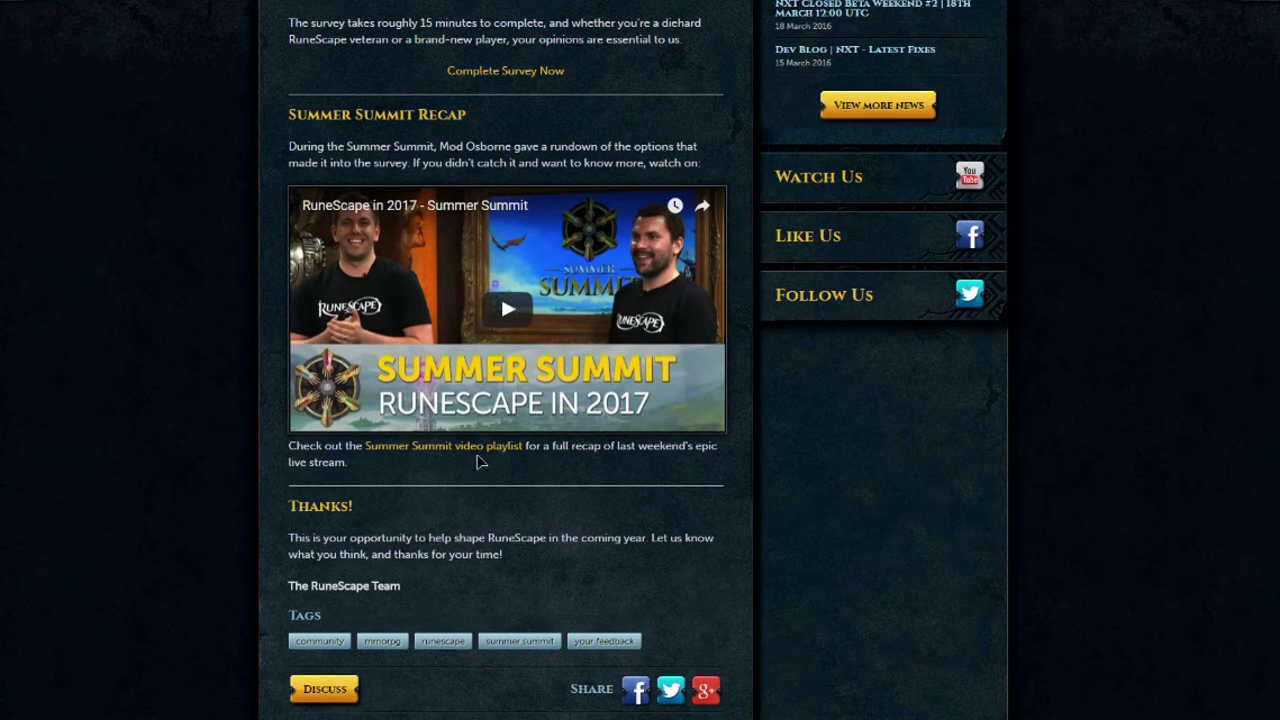
left_click(490, 448)
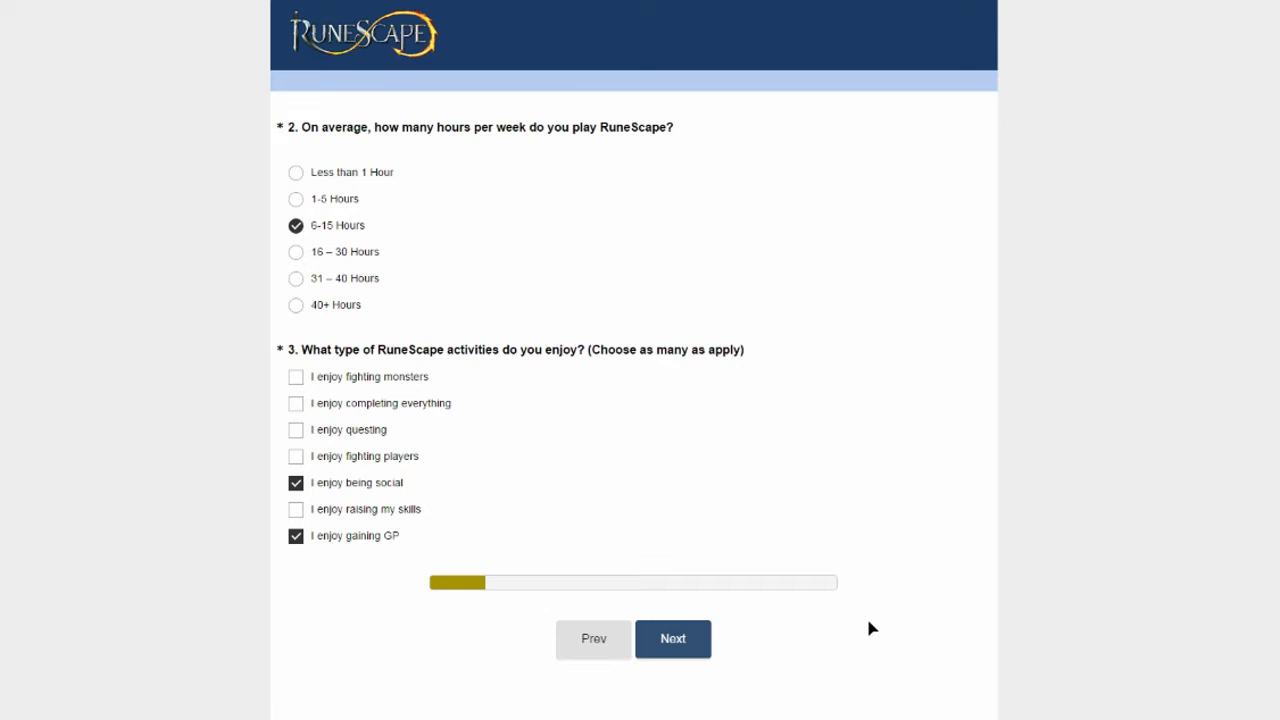
Submit the page with 6-15 Hours weekly play and being social plus gaining GP enjoyed.
left_click(680, 640)
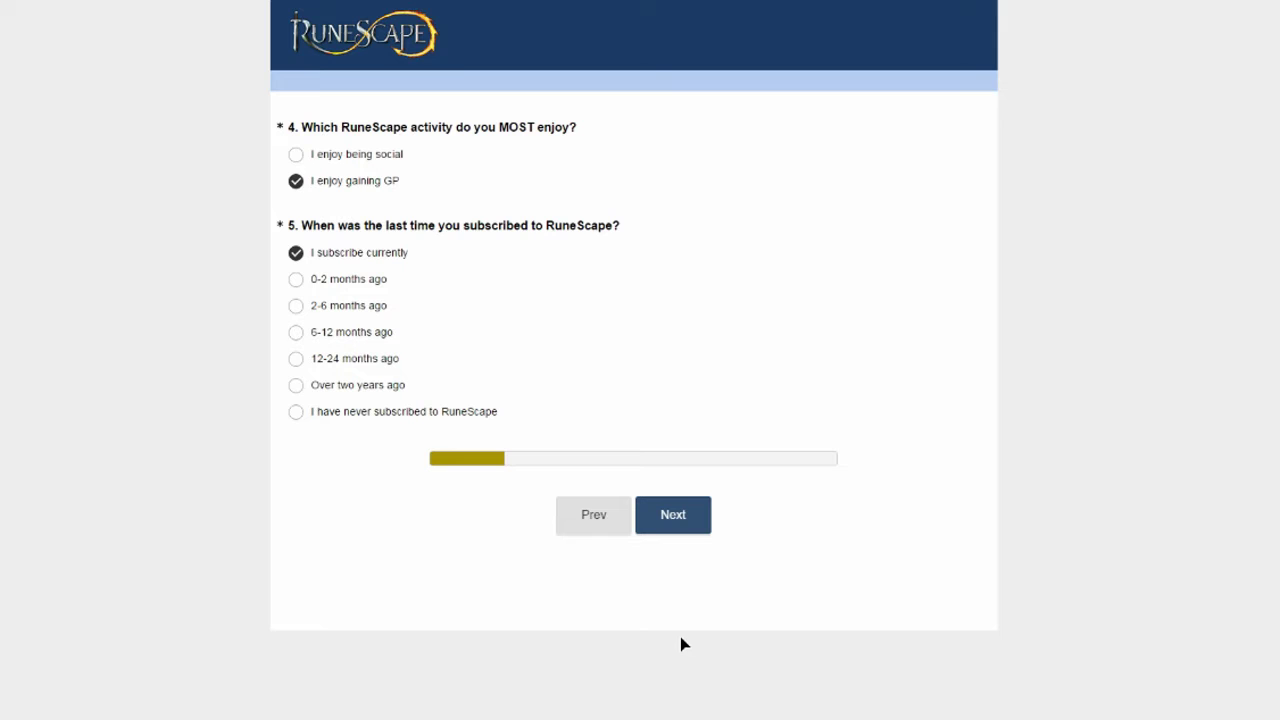
Submit questions 4 and 5, reaching question 6 with 'Mostly RuneScape, but some Old School' chosen.
left_click(687, 518)
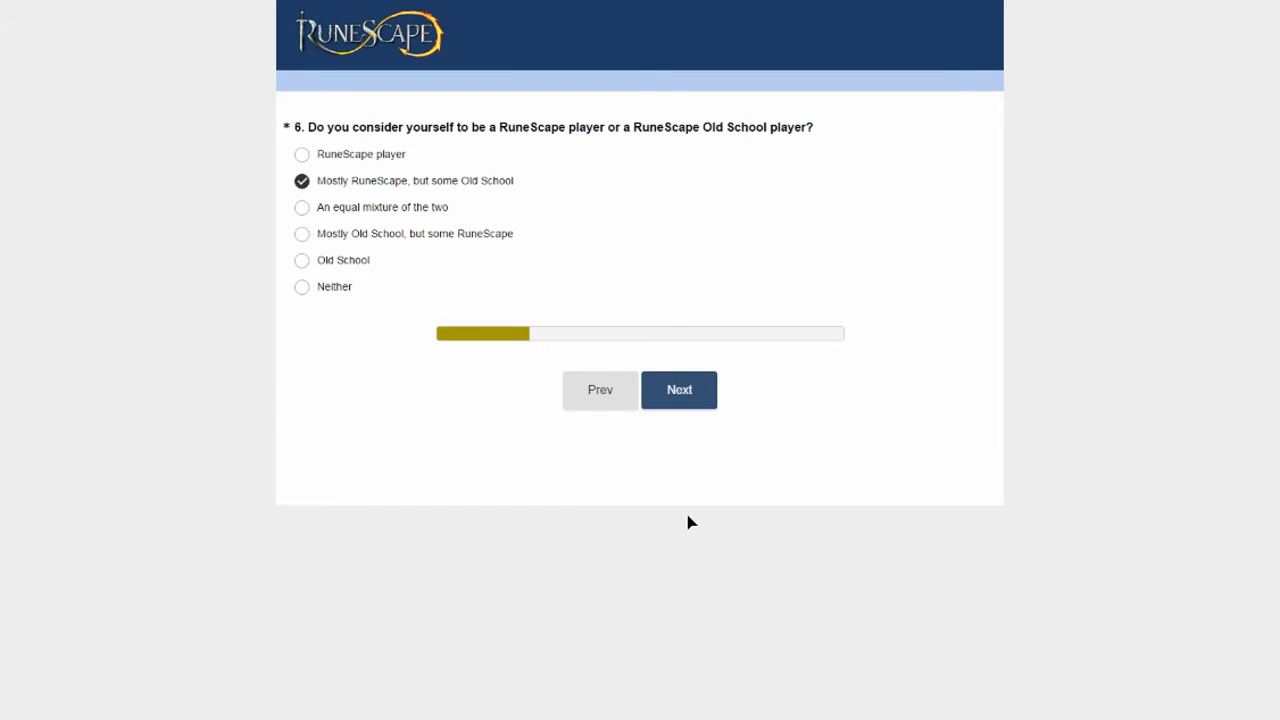
Submit question 6, review question 7's enlarged answer, and submit with question 8 blank.
left_click(680, 398)
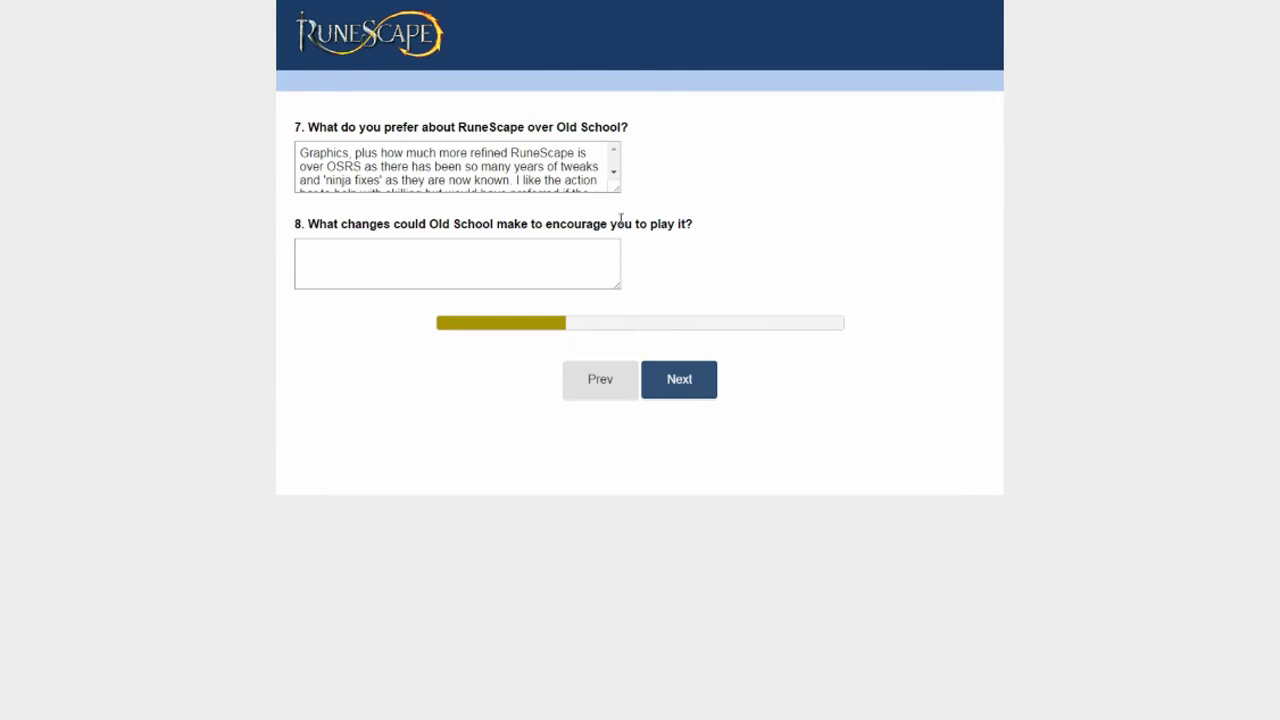
left_click_drag(616, 188, 689, 305)
left_click_drag(710, 365, 733, 349)
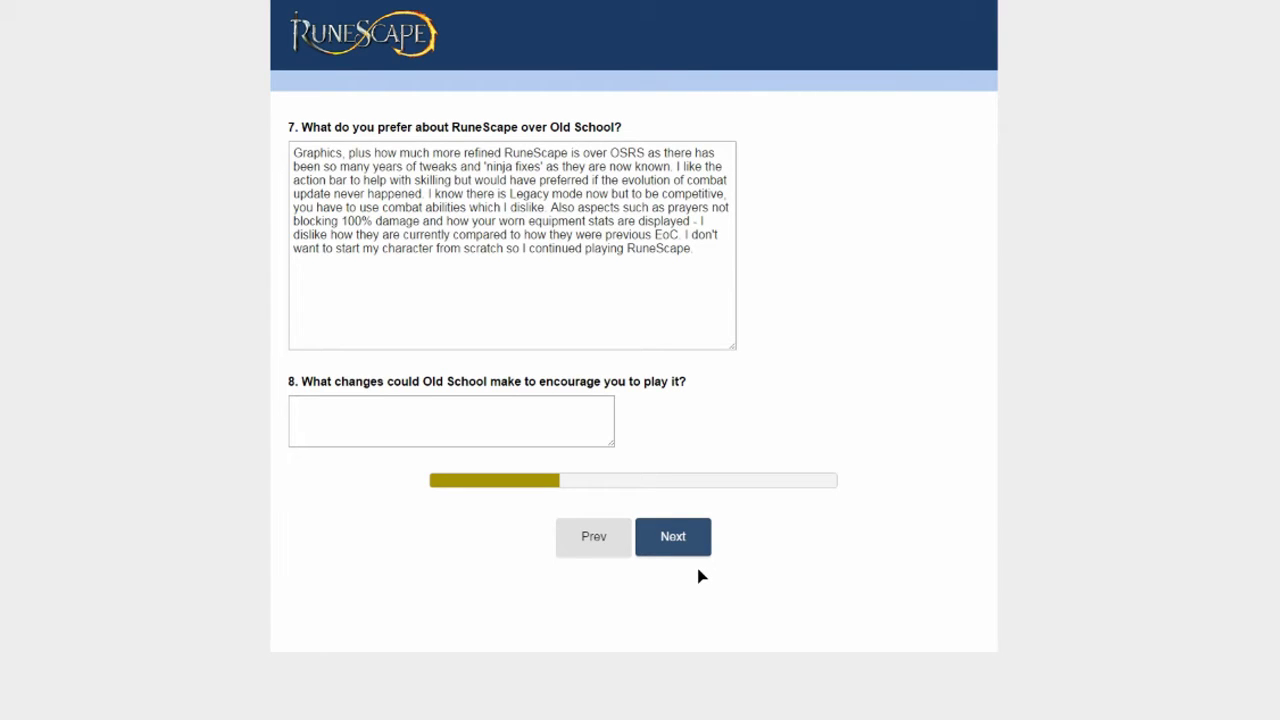
left_click(686, 536)
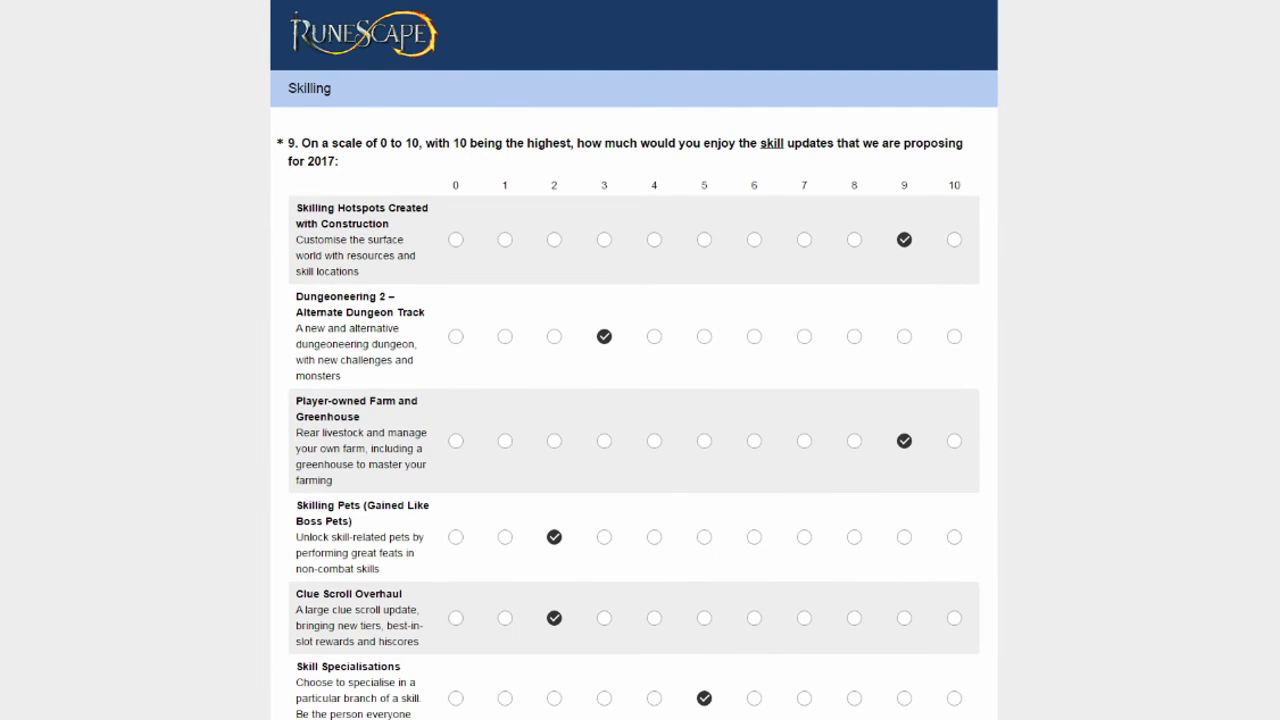
scroll(634, 400, "down", 1)
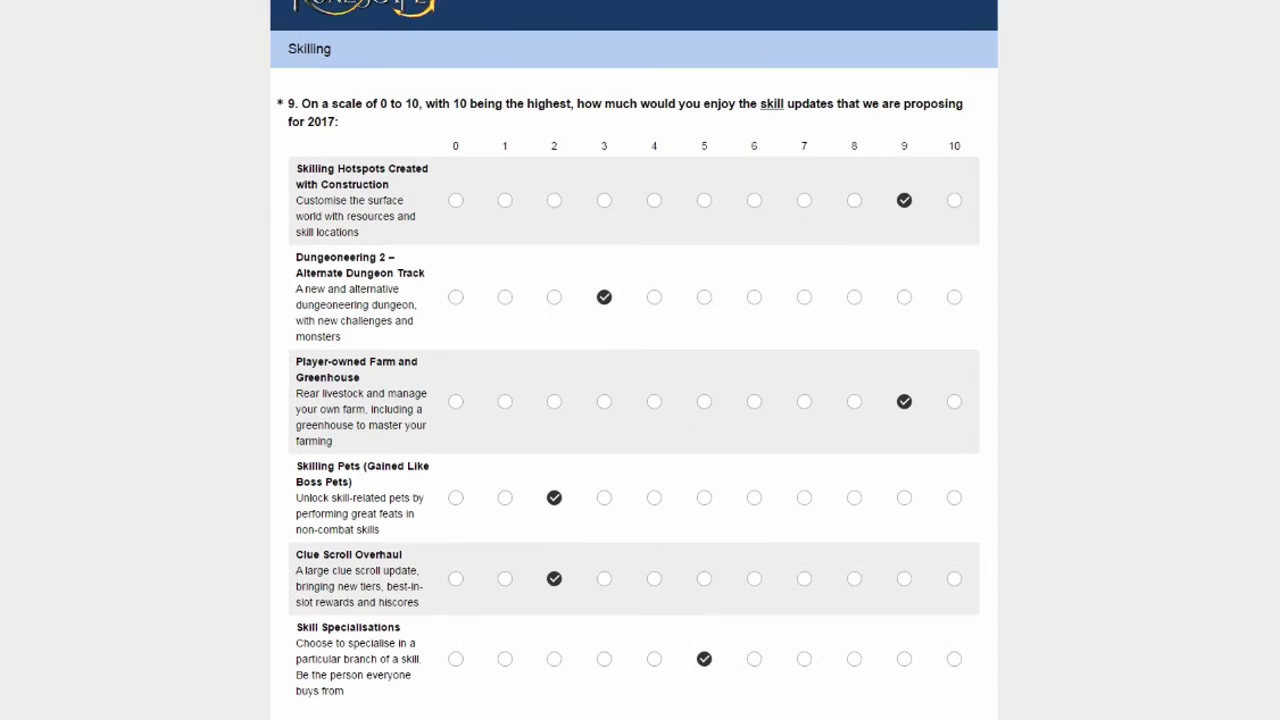
scroll(634, 400, "up", 1)
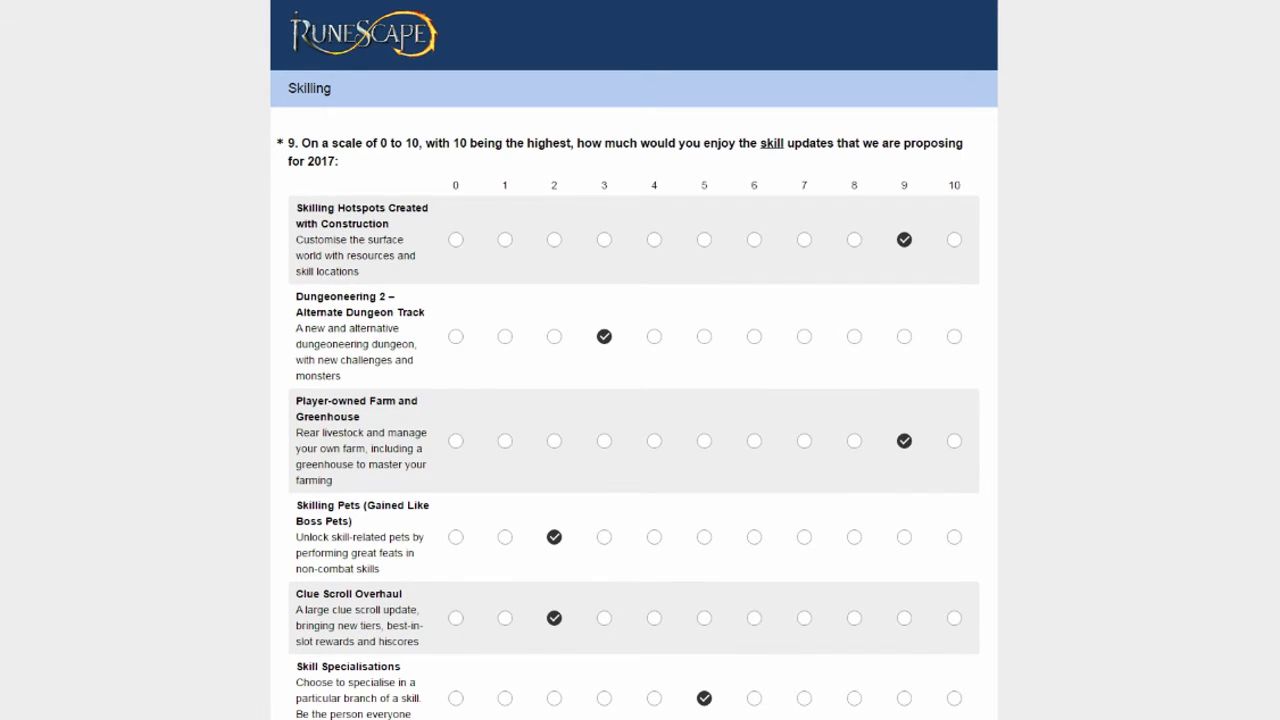
scroll(634, 400, "down", 3)
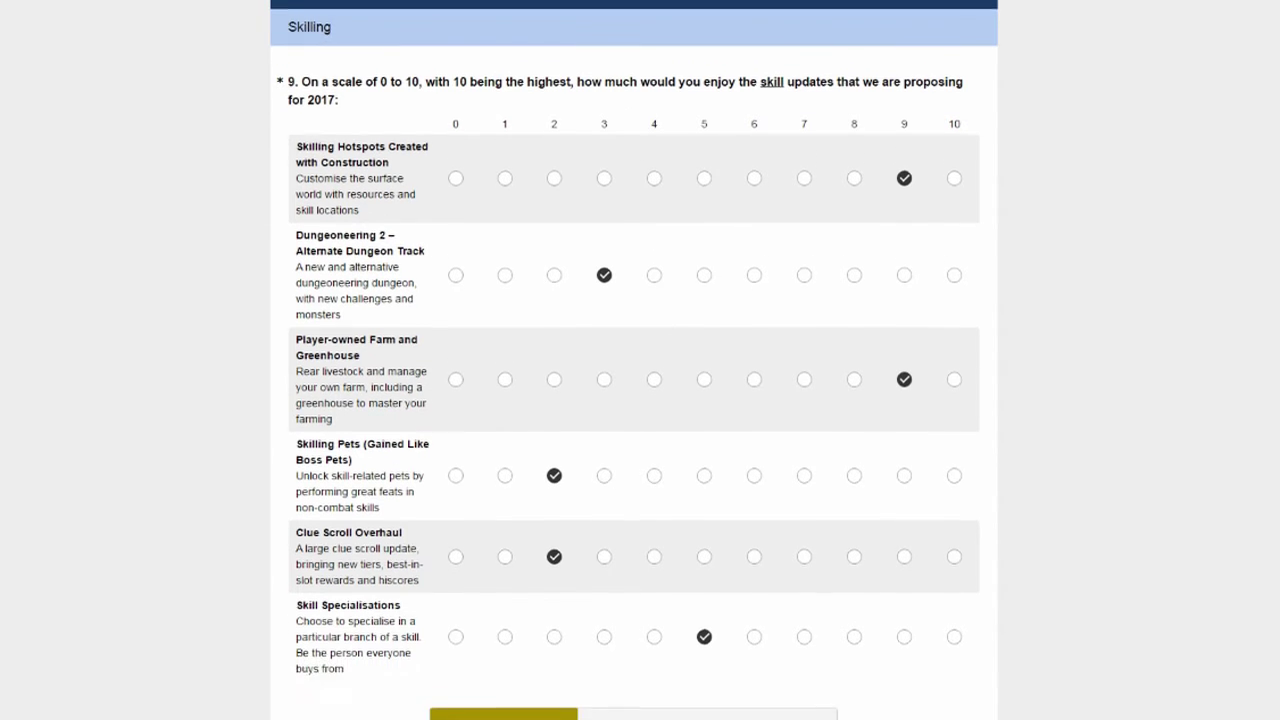
scroll(634, 320, "up", 1)
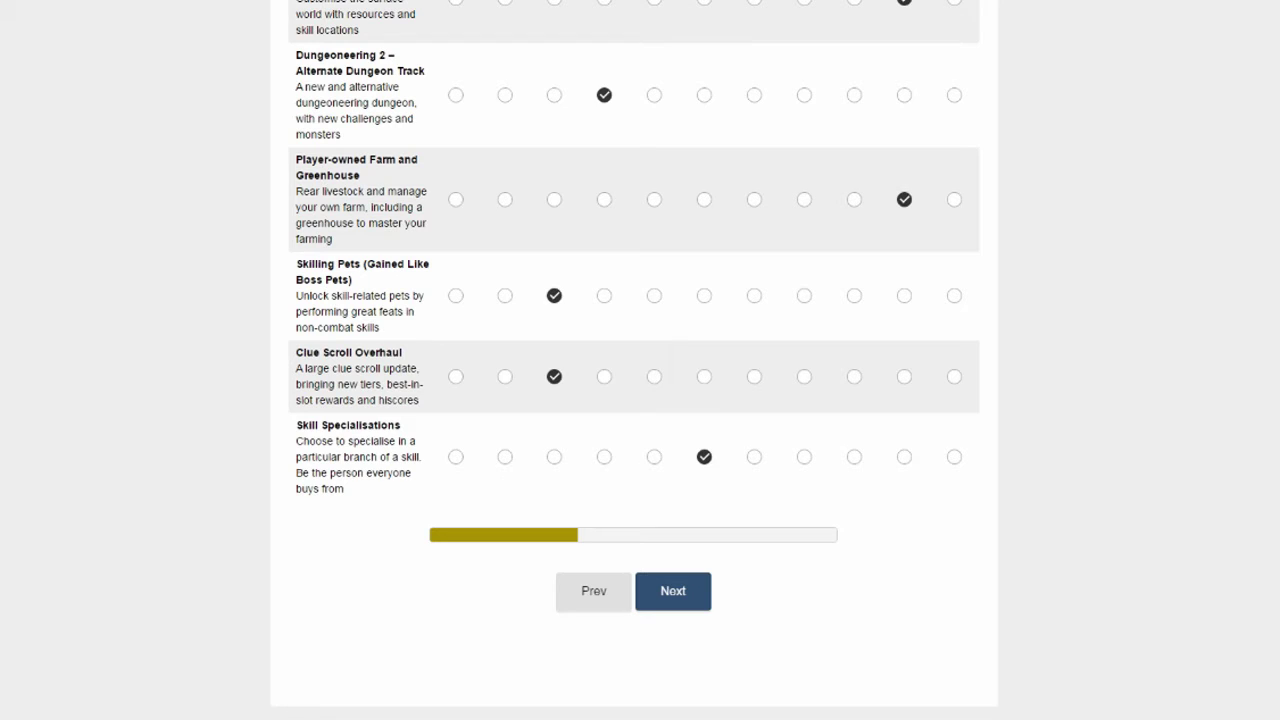
Submit the skilling ratings, then go through Combat questions 10–13 and try submitting them.
left_click(686, 603)
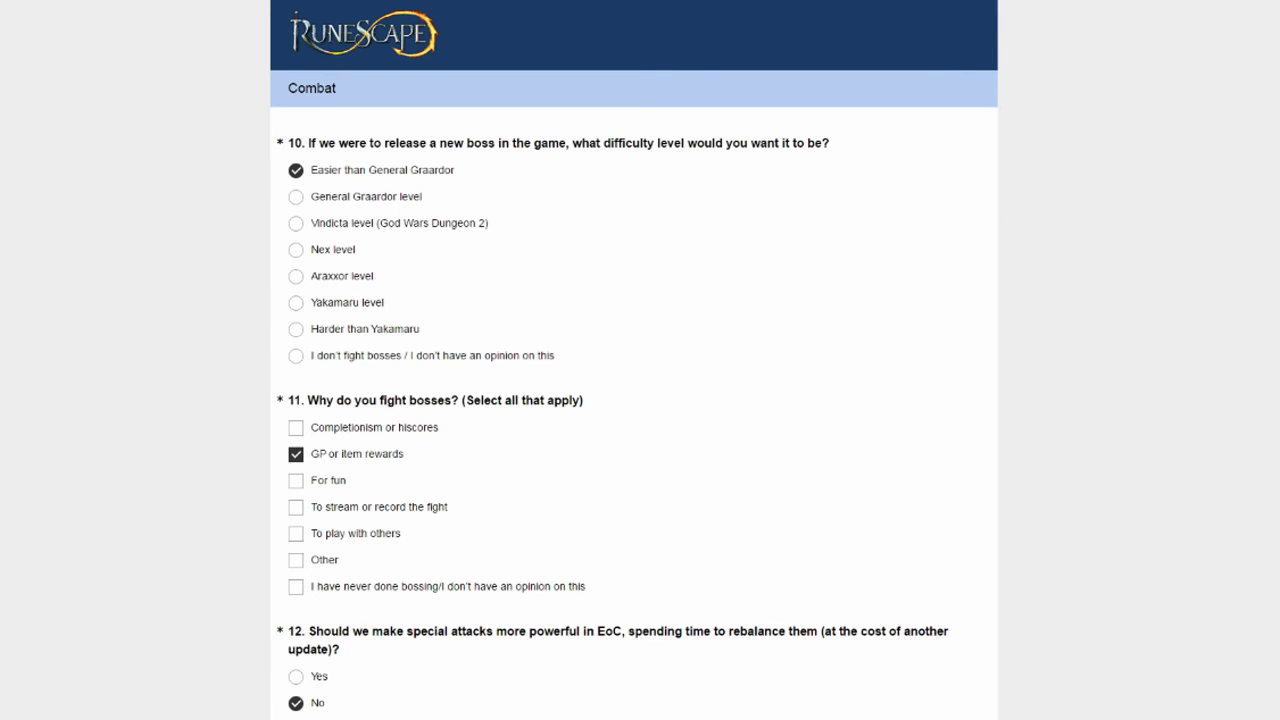
scroll(640, 360, "down", 5)
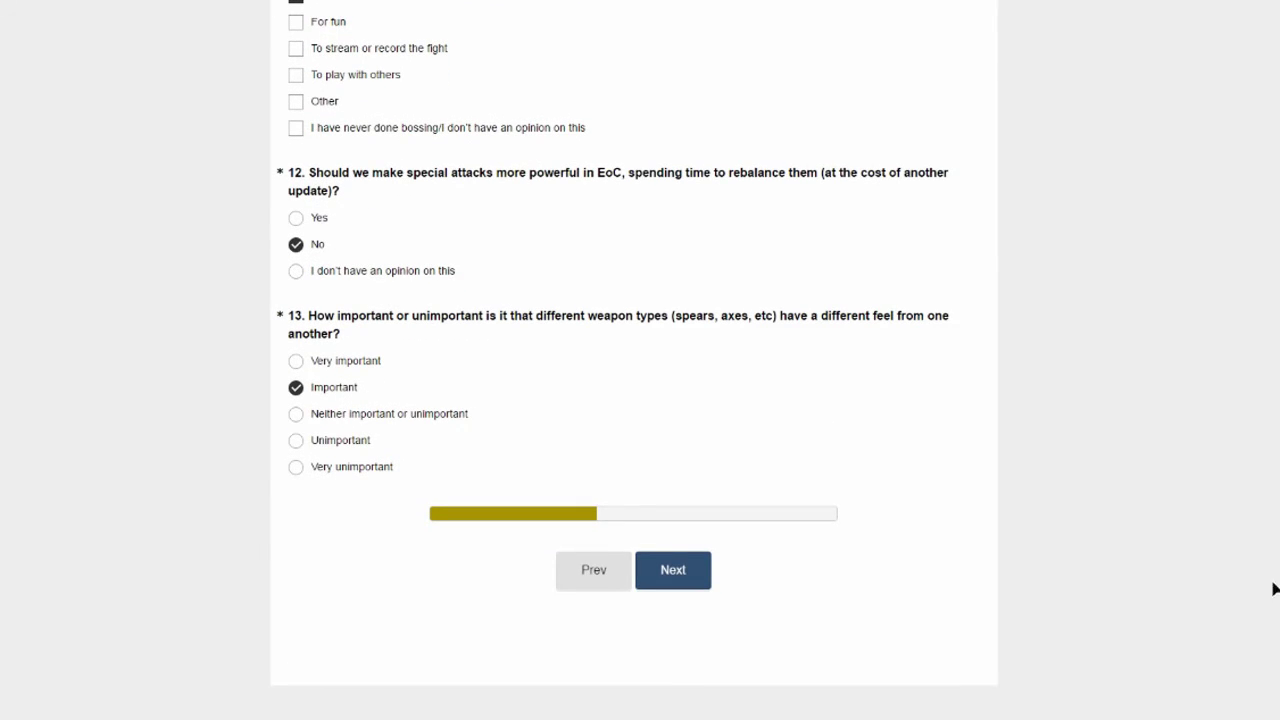
left_click(692, 572)
Submit questions 10–13 and review Combat questions 14–17, answered Solo, Yes, Skilling and No.
left_click(695, 572)
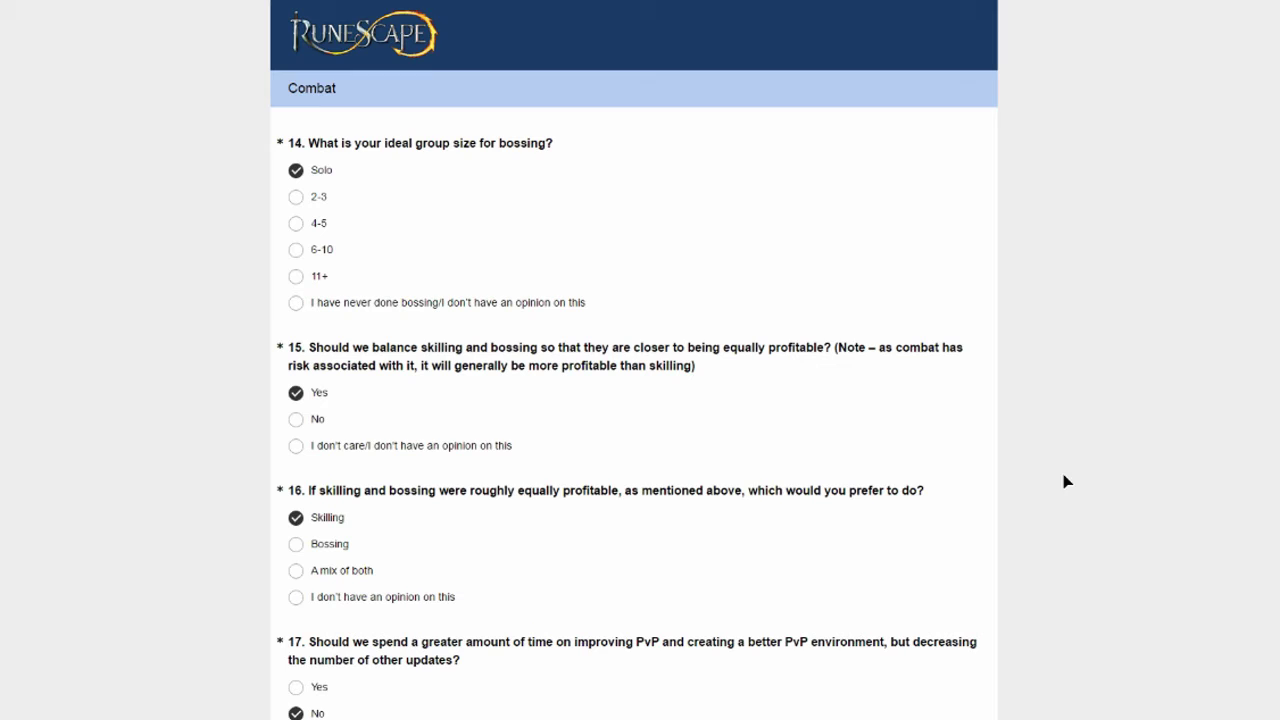
scroll(634, 360, "down", 1)
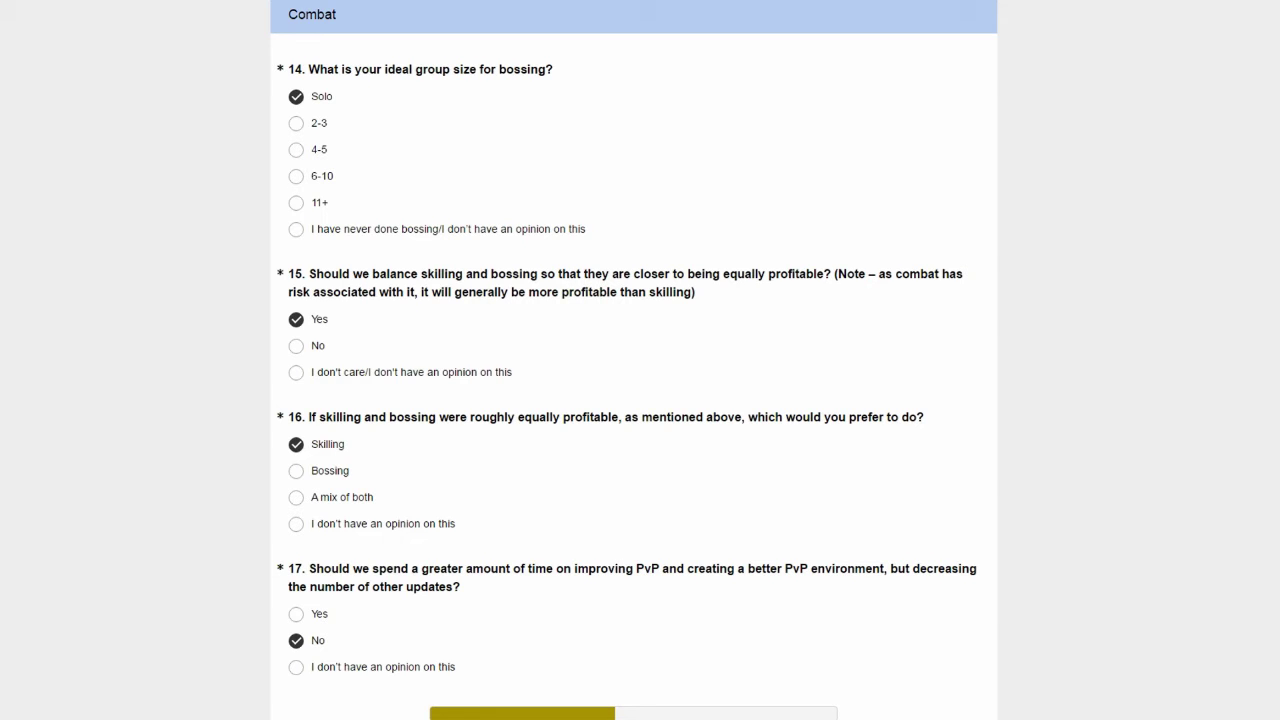
scroll(634, 360, "down", 3)
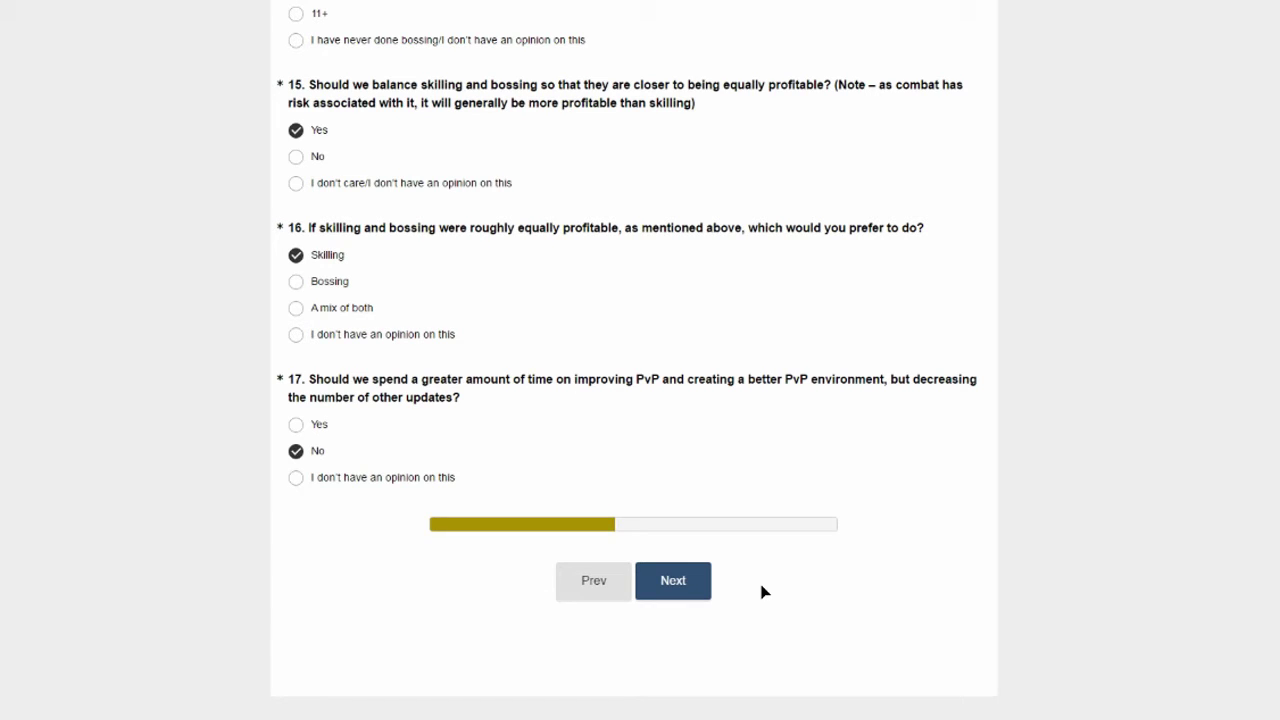
Submit questions 14–17, go through question 18's combat-update rating grid, and submit it.
left_click(688, 590)
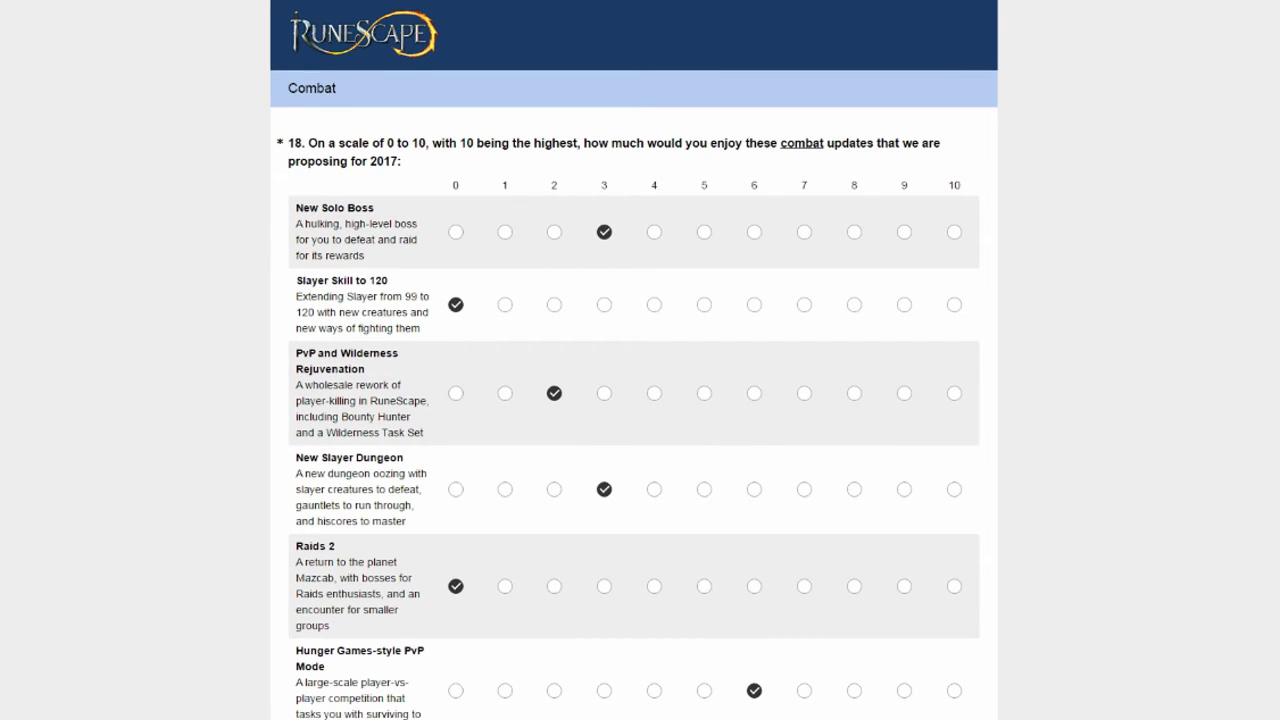
scroll(634, 360, "down", 5)
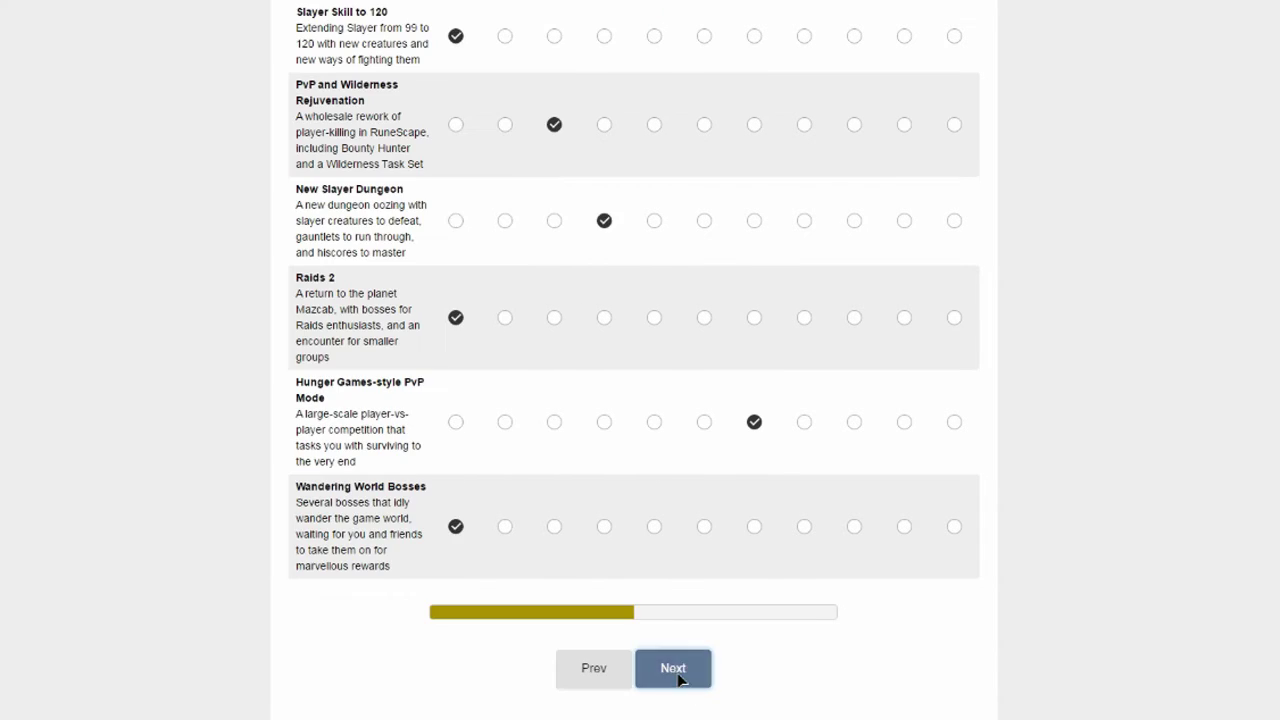
left_click(603, 668)
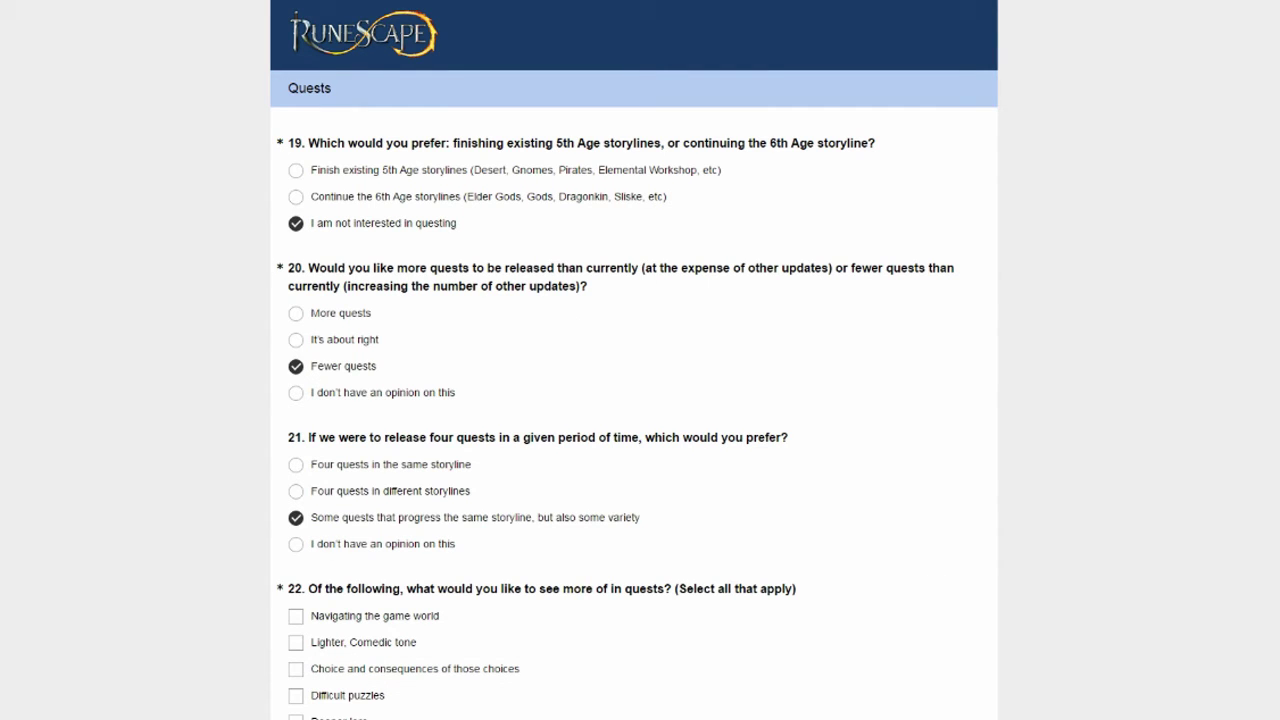
Submit Quests questions 19–22 and review question 23's ratings, topped by 7 for Elemental Workshop V.
scroll(634, 360, "down", 5)
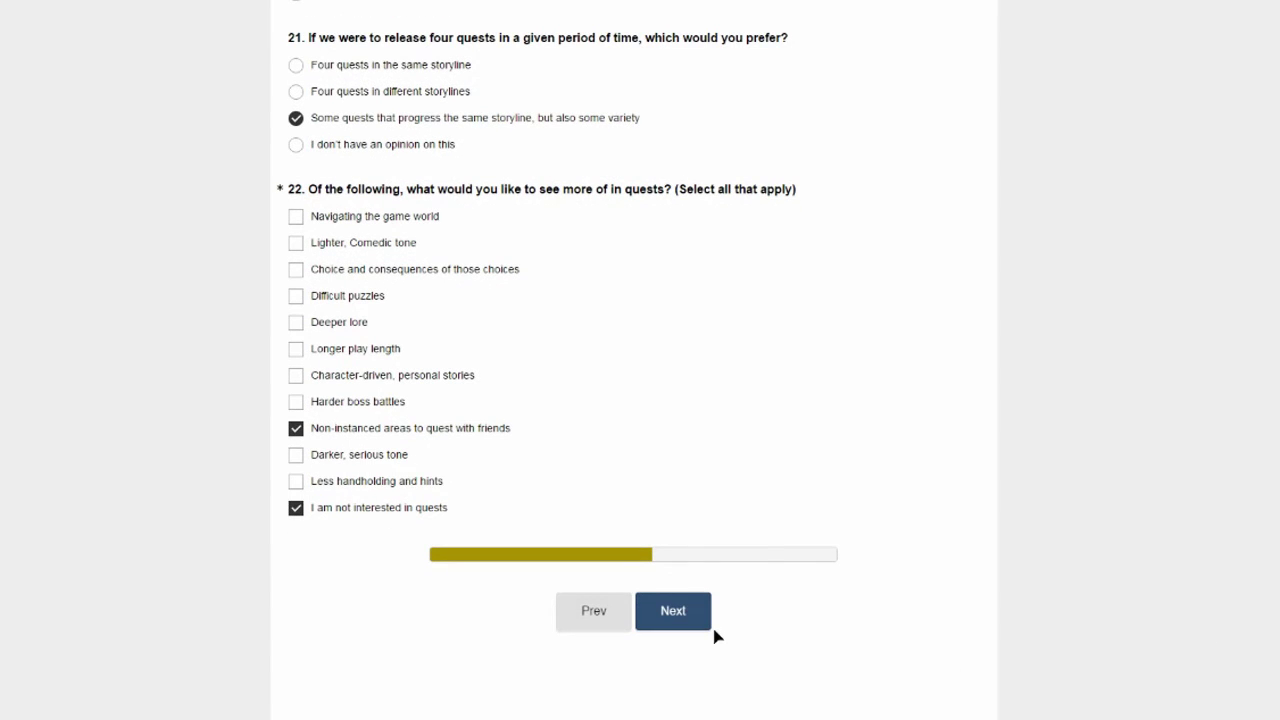
left_click(679, 613)
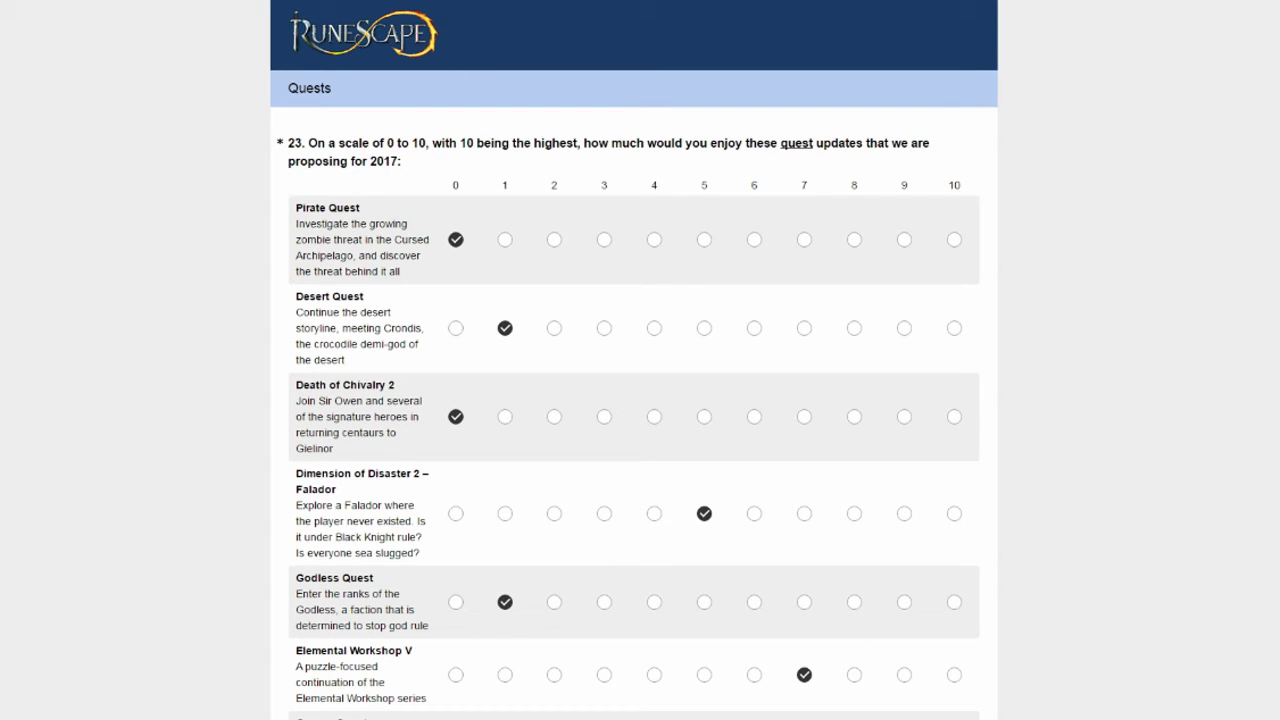
scroll(634, 400, "down", 6)
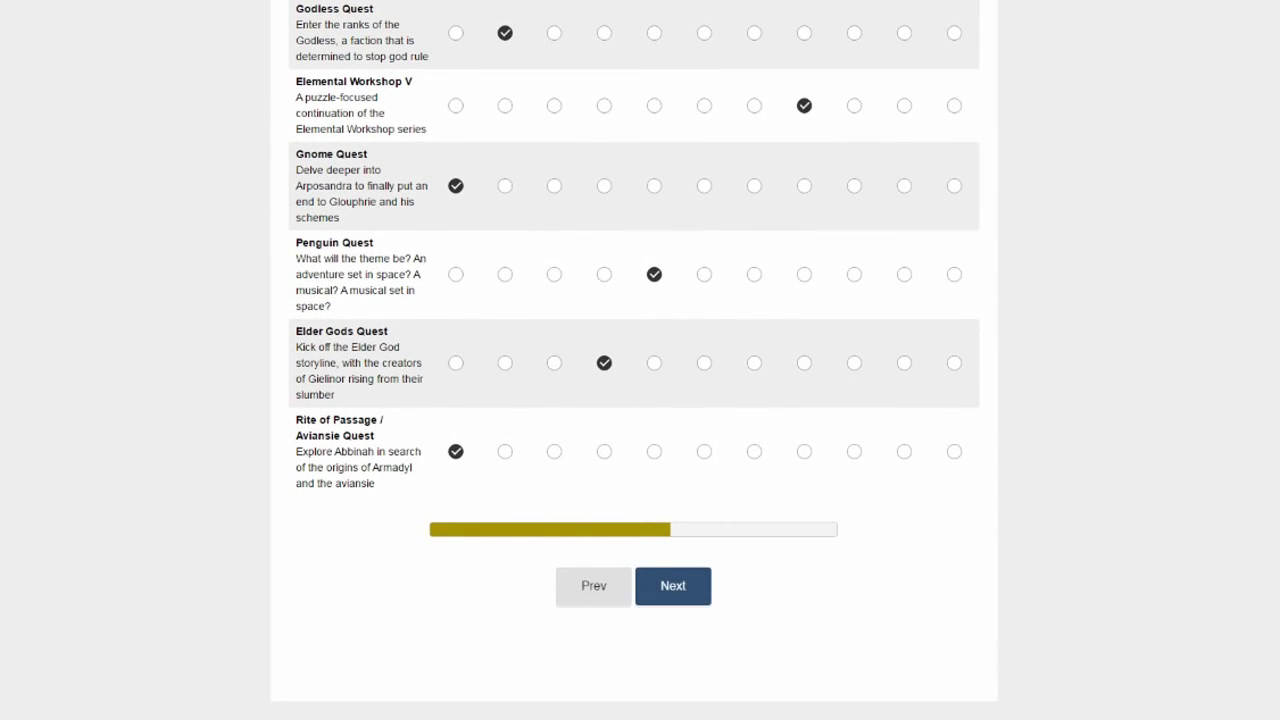
Submit question 23's quest-update ratings with Enter to load Exploration question 24.
key("Return")
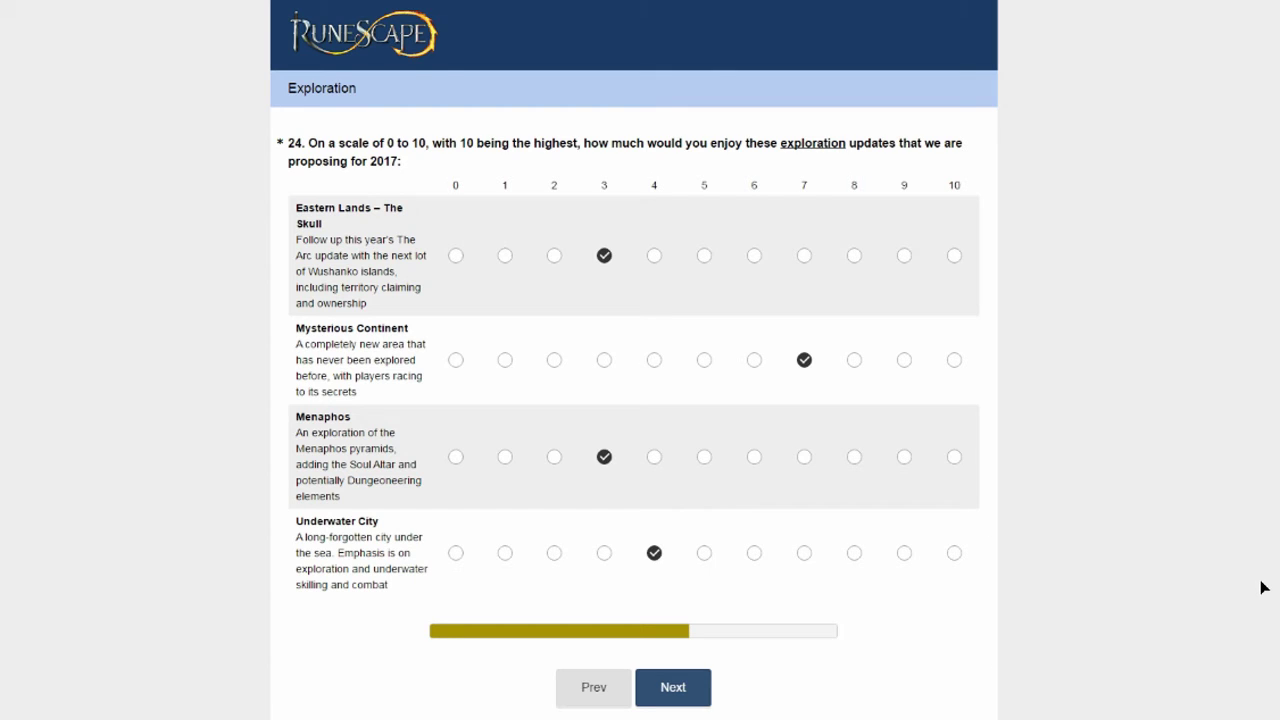
Answer Systems questions 25–28: No, Yes, four update news sources, and Sometimes for livestreams.
left_click(673, 688)
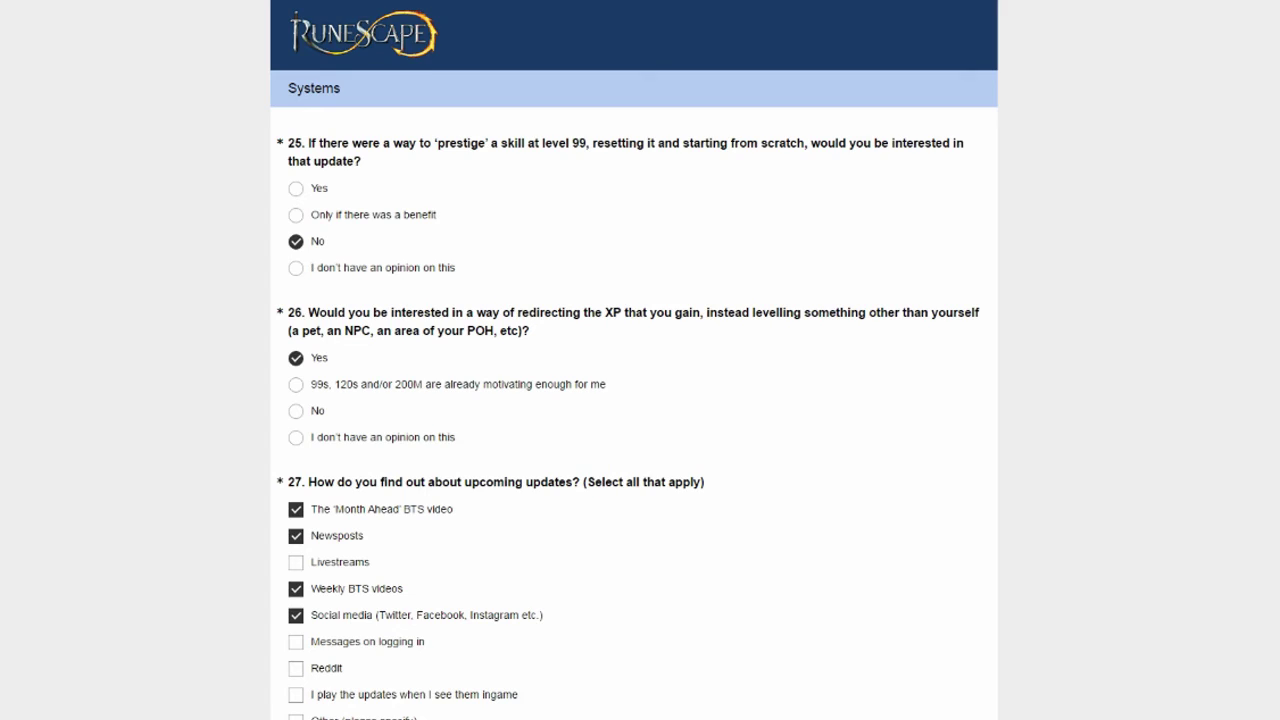
scroll(634, 400, "down", 4)
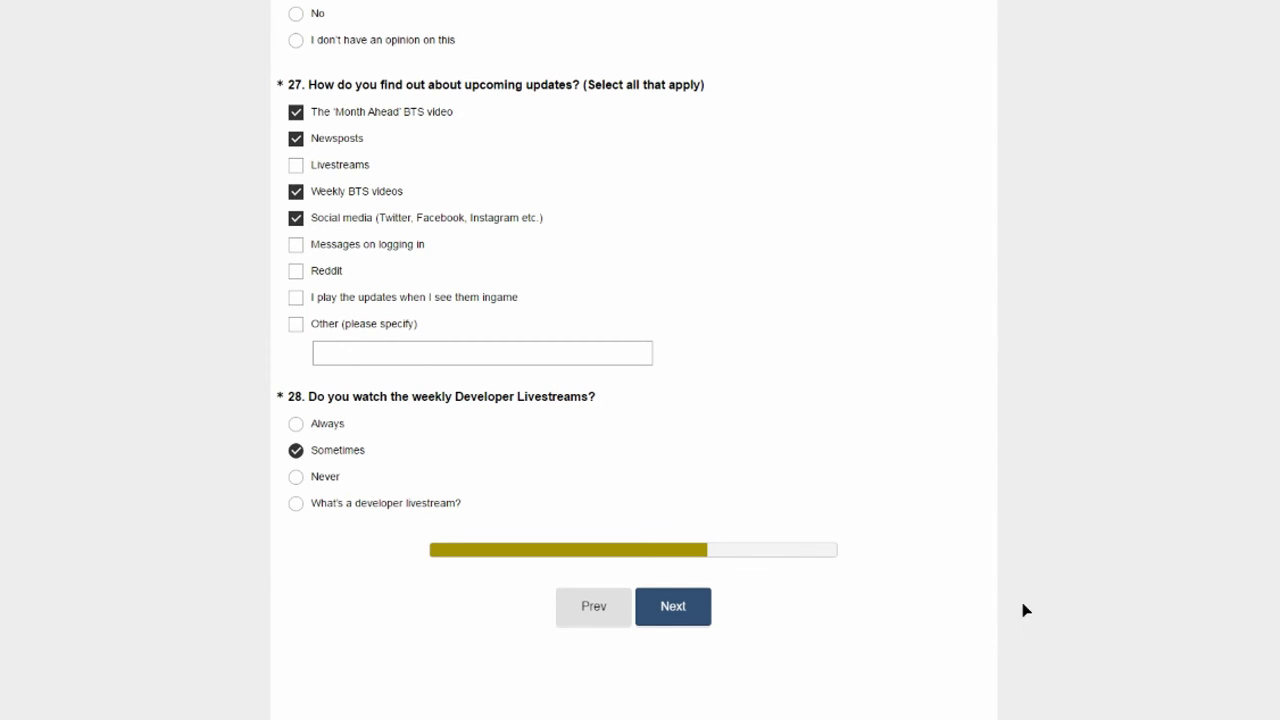
Rate the 2017 system updates: Mounts 10, Prestige 7, Collections 5, Weather 4, Pet Battler 3.
left_click(686, 609)
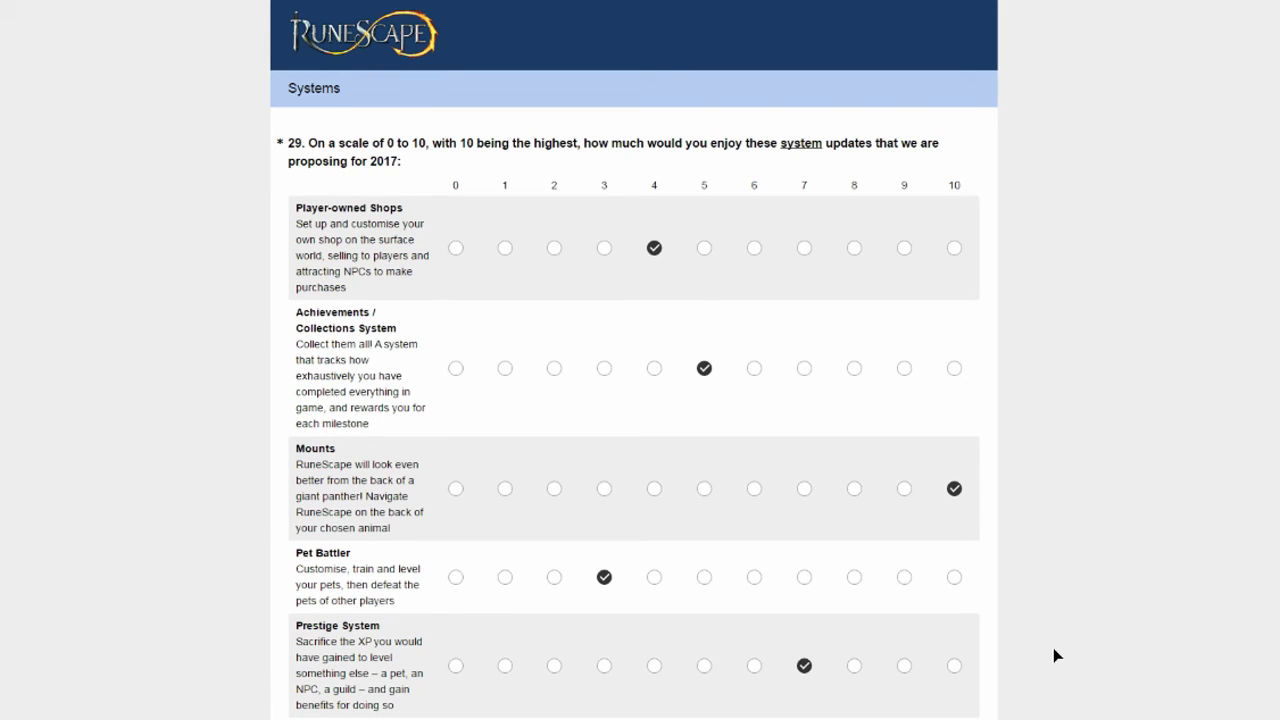
scroll(1234, 534, "down", 3)
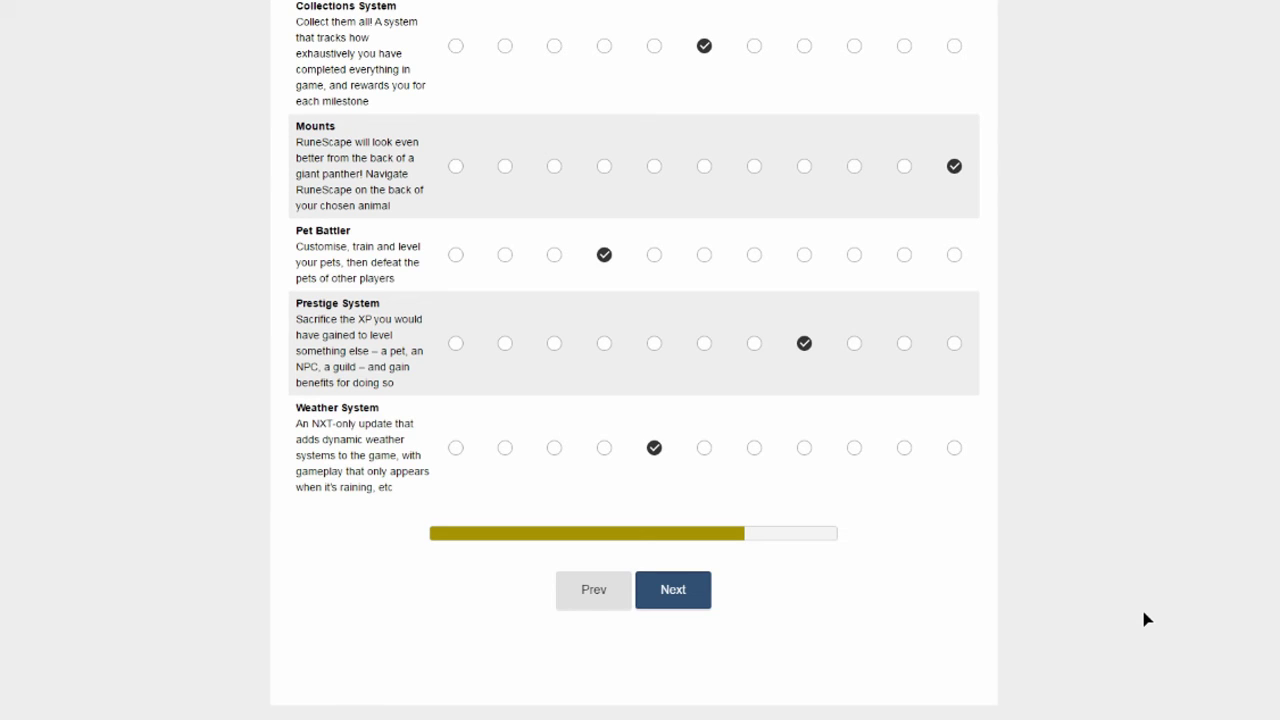
Advance to the Reworks page covering questions 30–32.
left_click(692, 592)
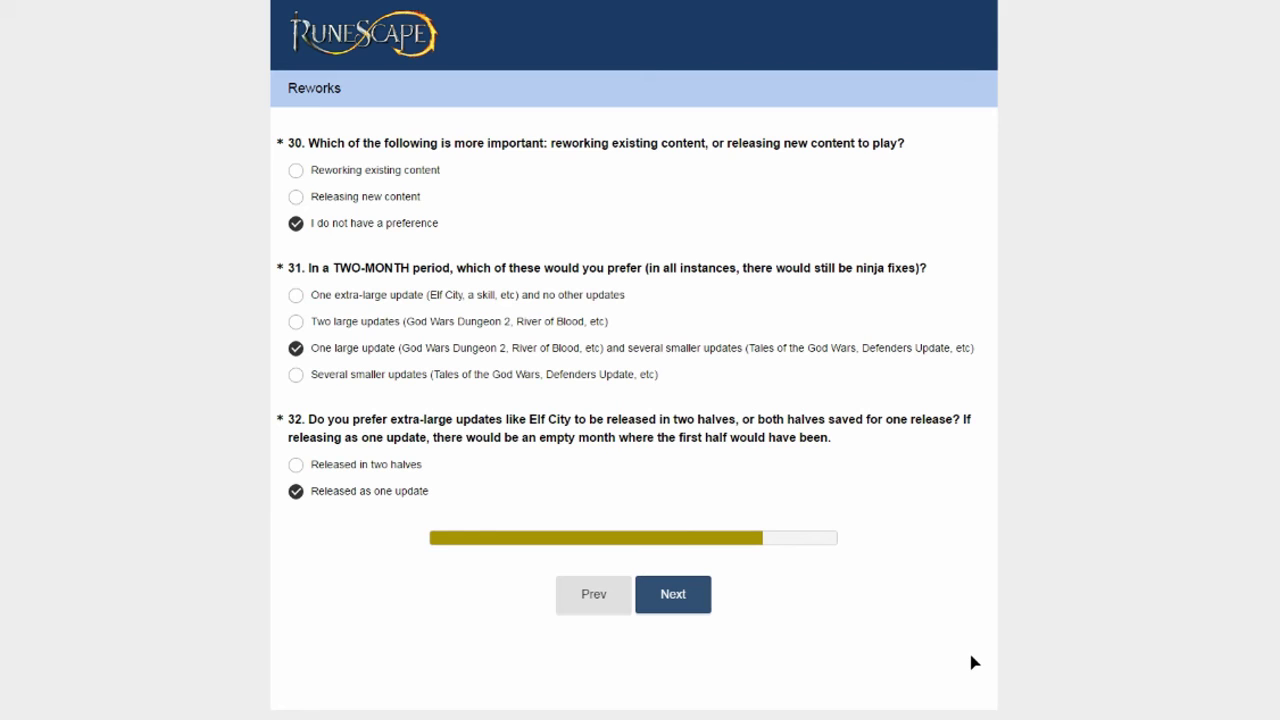
Rate reworks: Construction and PoH 9, Clan and Player Model 6, Chat 5, Agility 3, Bank 0.
left_click(697, 613)
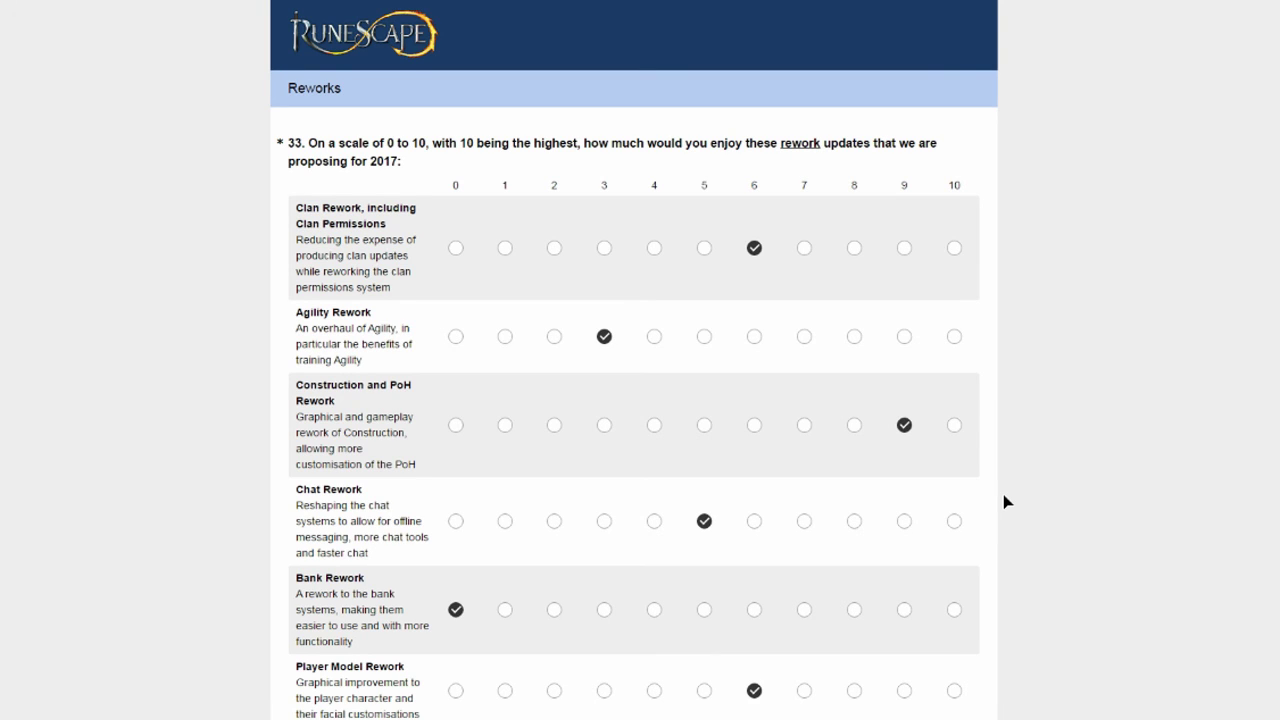
scroll(1168, 463, "down", 3)
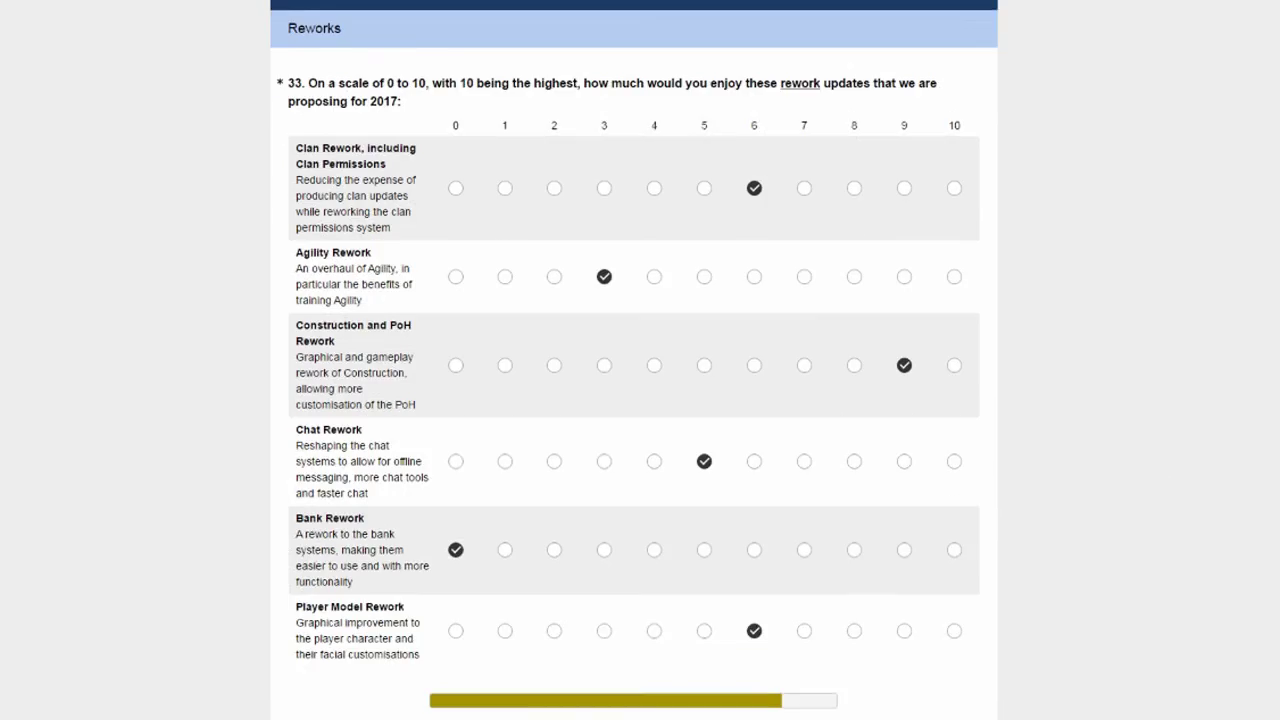
scroll(634, 360, "up", 1)
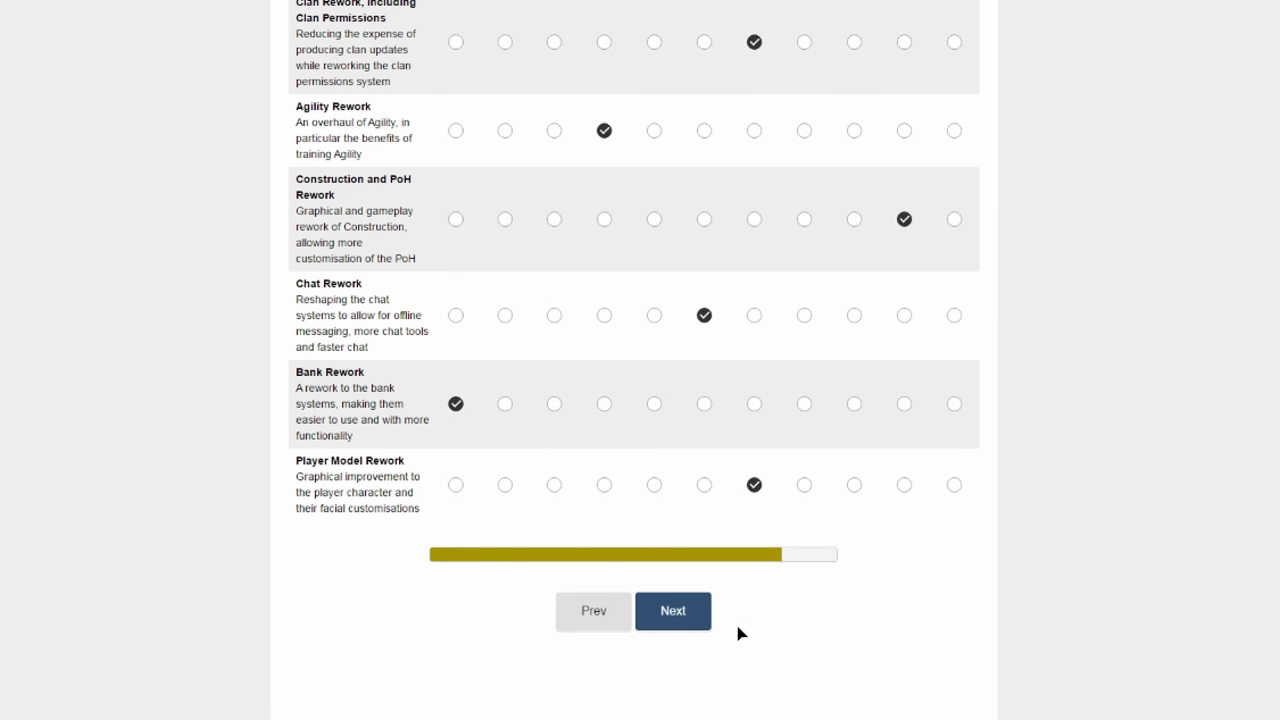
Tick Mounts, Prestige System, Skilling Hotspots, Player Model Rework and Player-owned Farm as favourites.
left_click(657, 611)
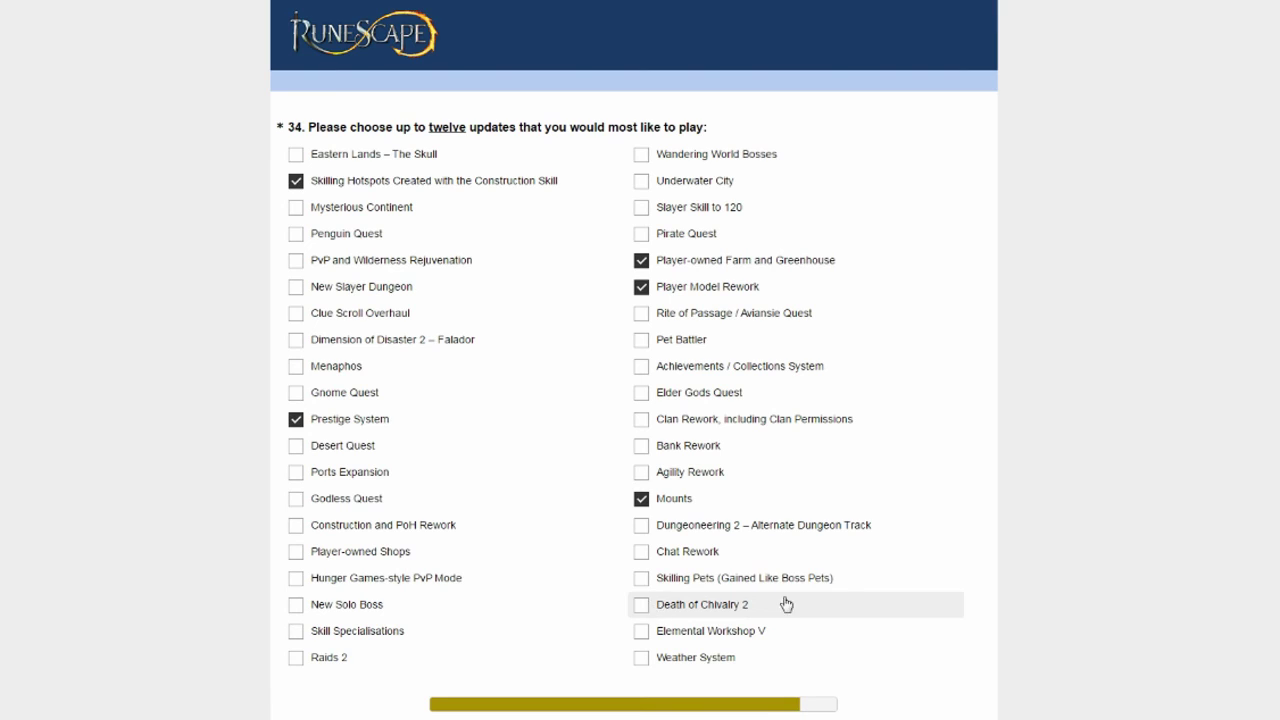
scroll(634, 400, "down", 1)
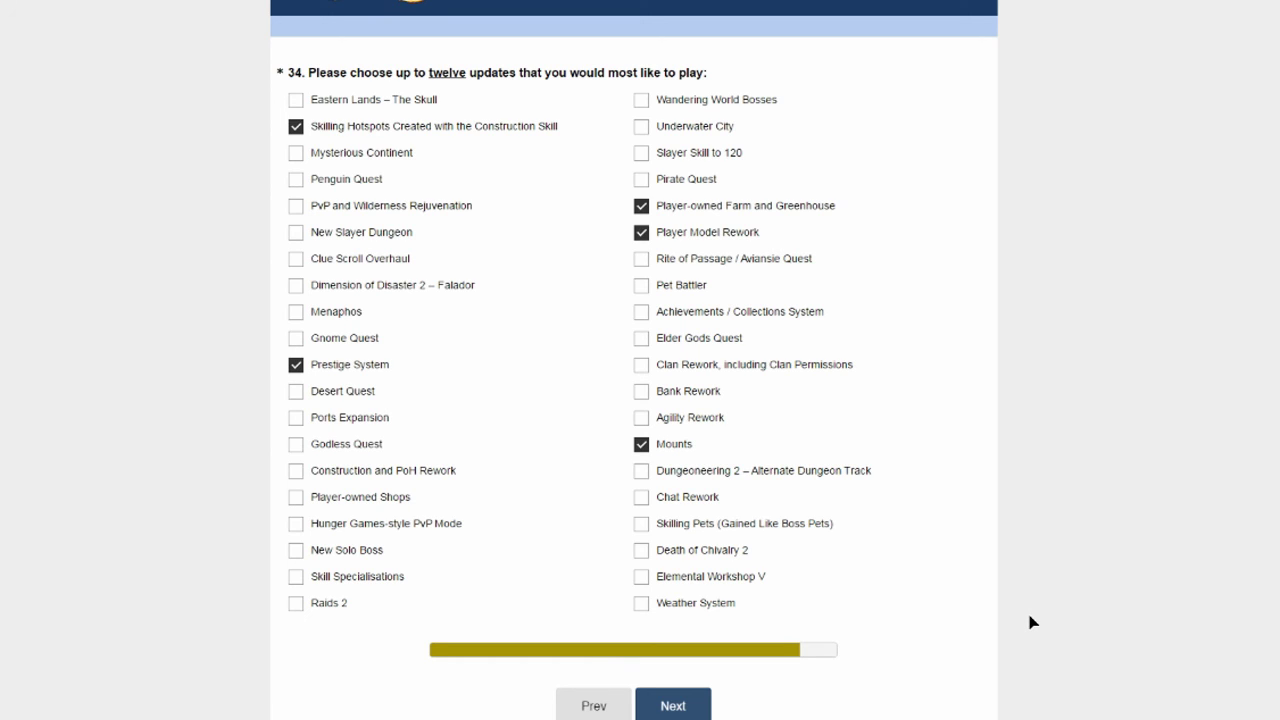
Order the ranking: Mounts, Player-owned Farm and Greenhouse, Prestige, Skilling Hotspots, Player Model Rework.
left_click(690, 710)
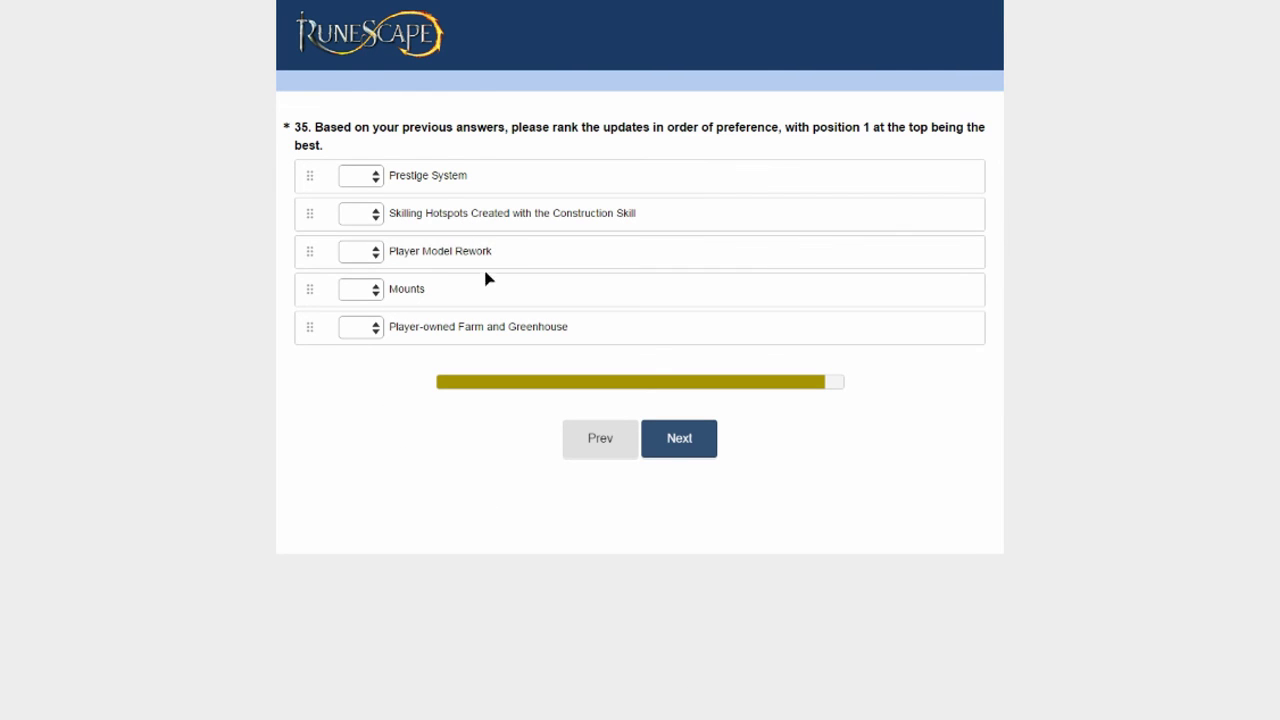
left_click_drag(480, 289, 467, 176)
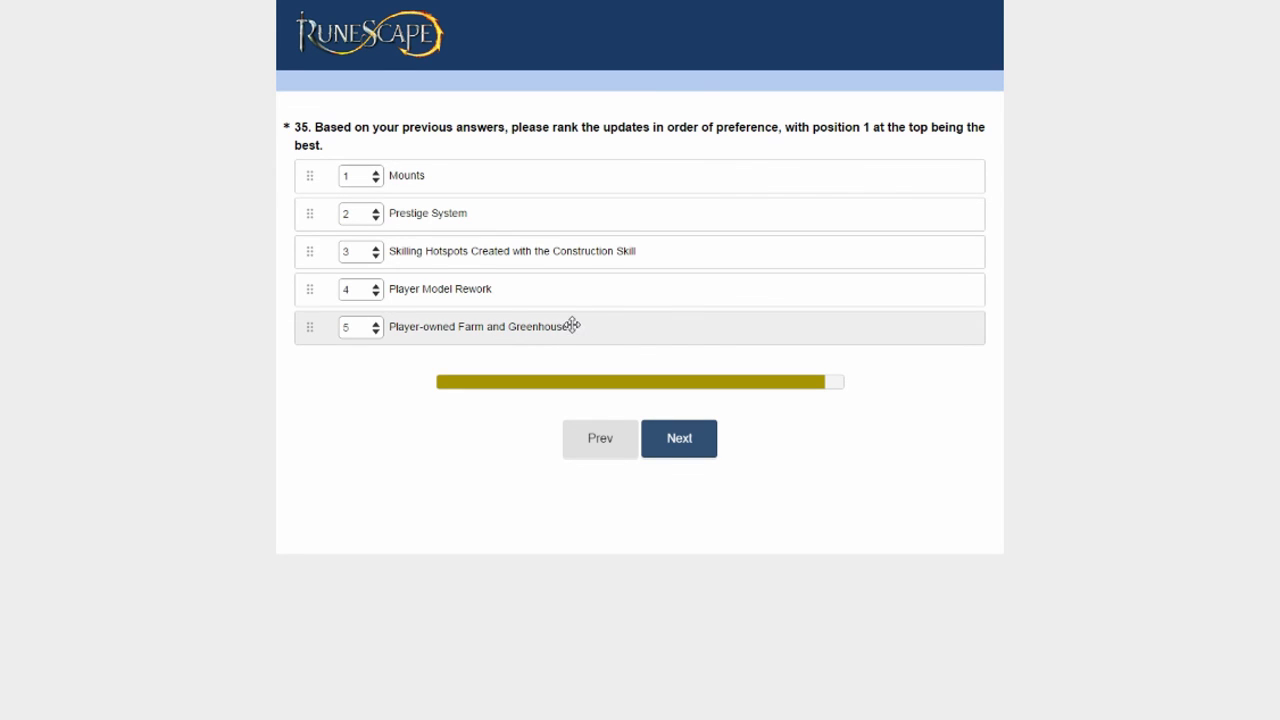
left_click_drag(528, 294, 534, 343)
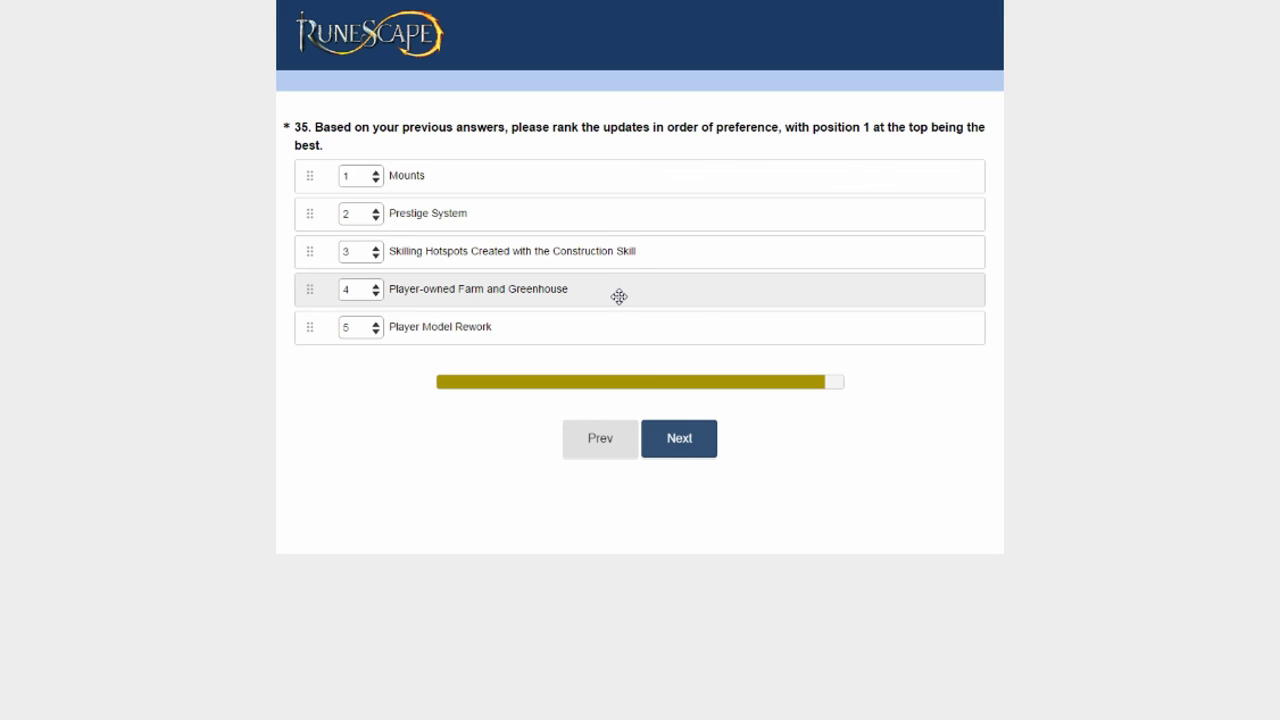
left_click_drag(619, 296, 571, 217)
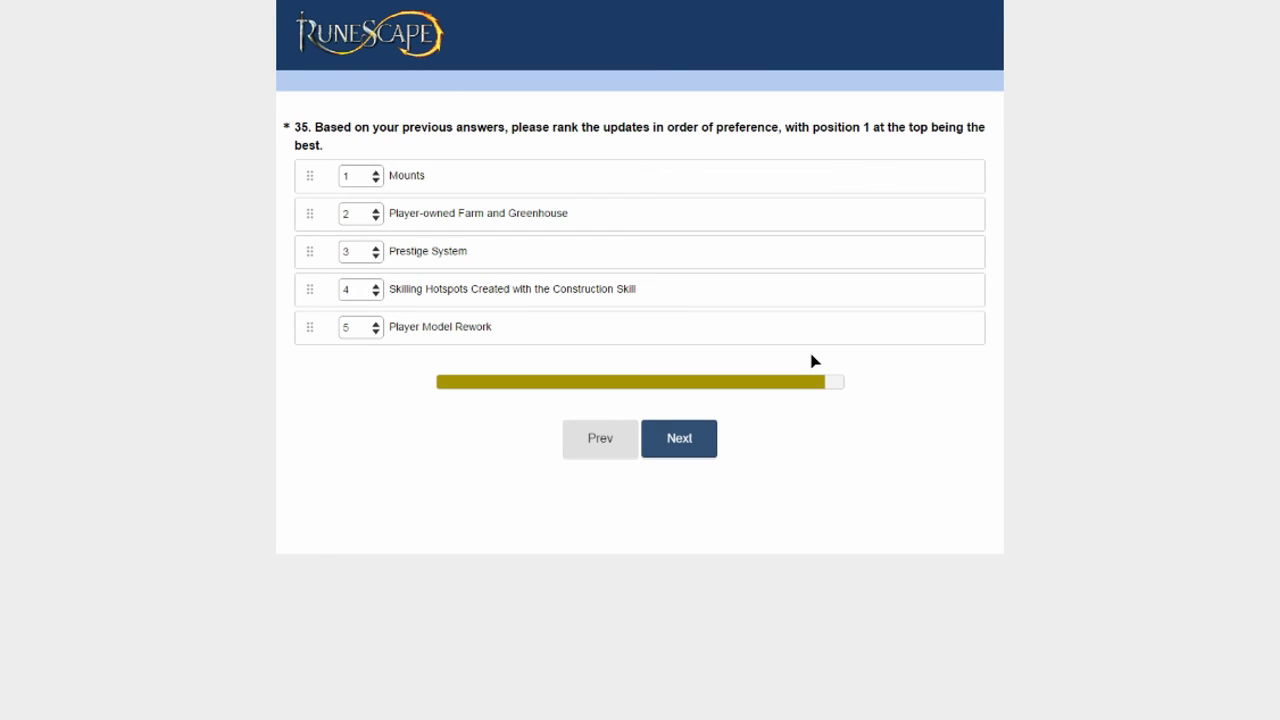
Leave the question 36 feedback box blank and submit the survey with Done.
left_click(690, 438)
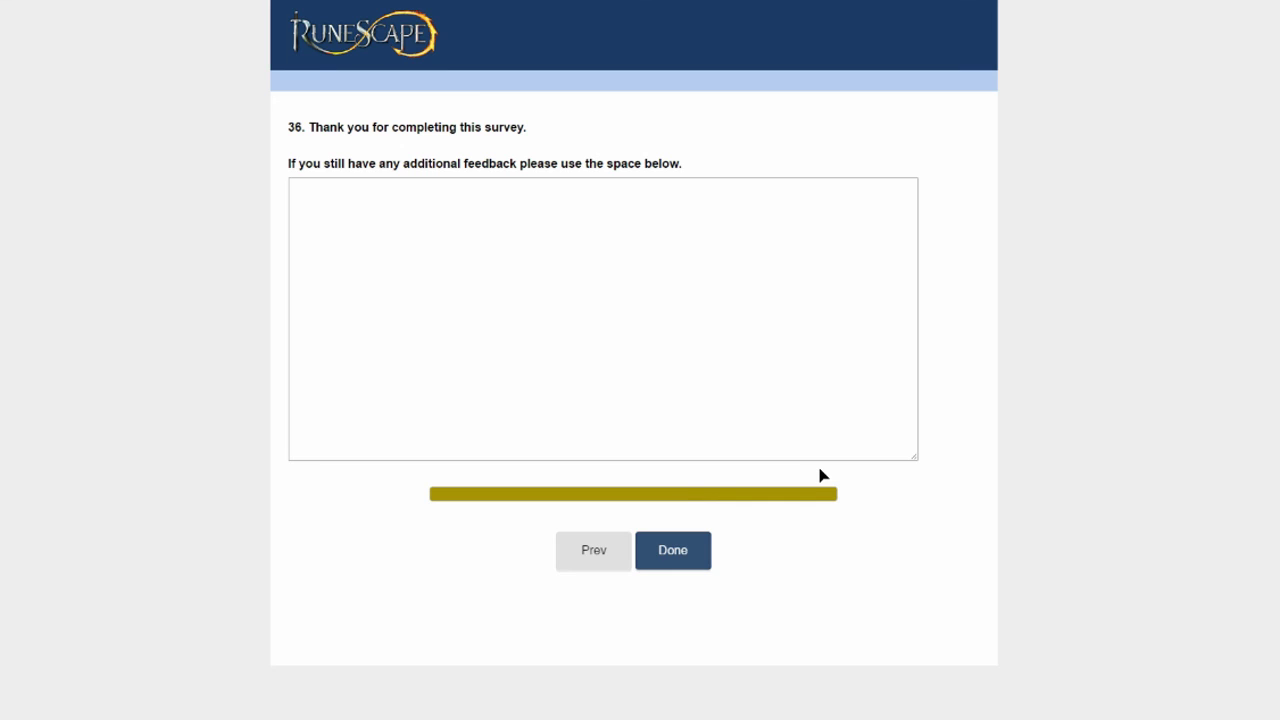
left_click(683, 553)
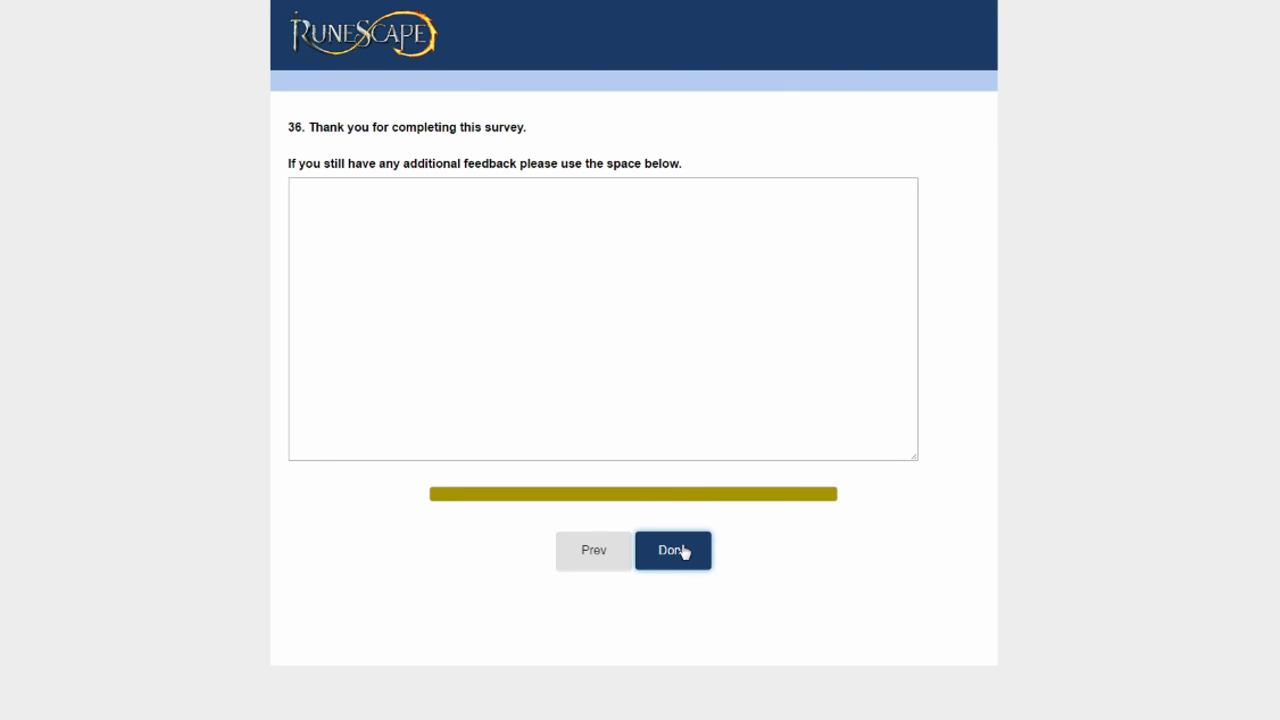